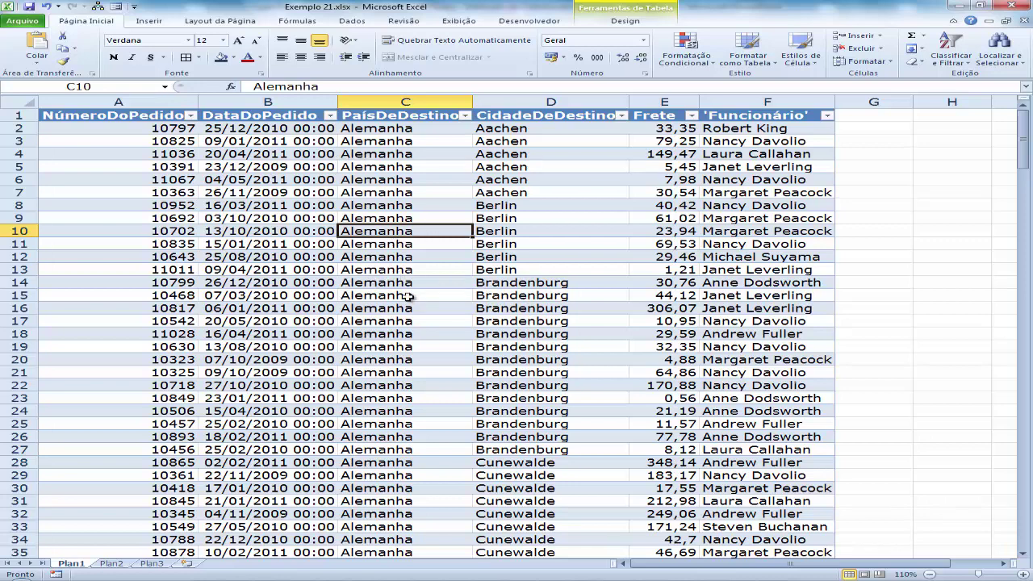
- Open the query behind the Plan1 orders table for editing in Microsoft Query
{"action": "right_click", "coordinate": [262, 272]}
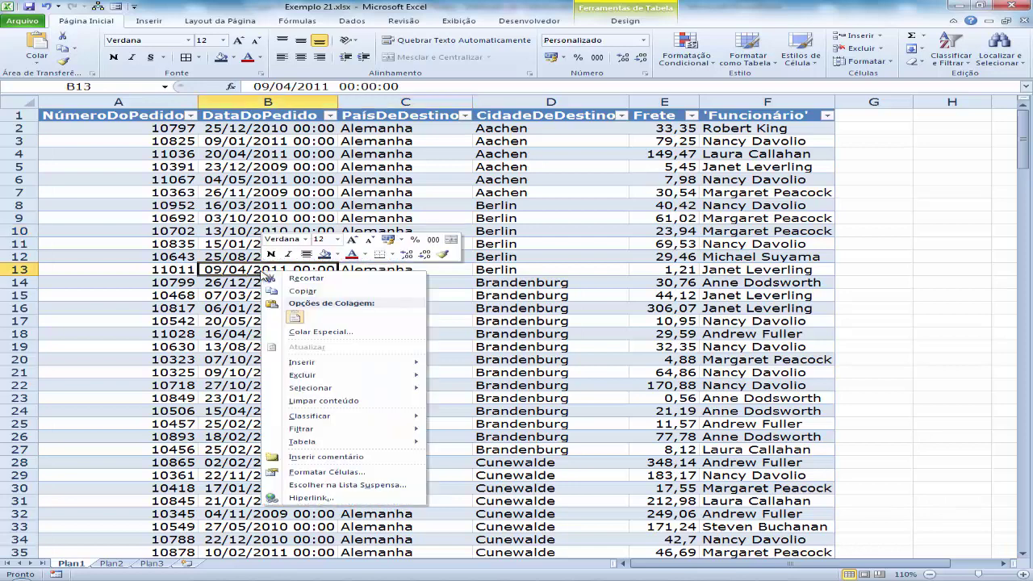
{"action": "mouse_move", "coordinate": [341, 443]}
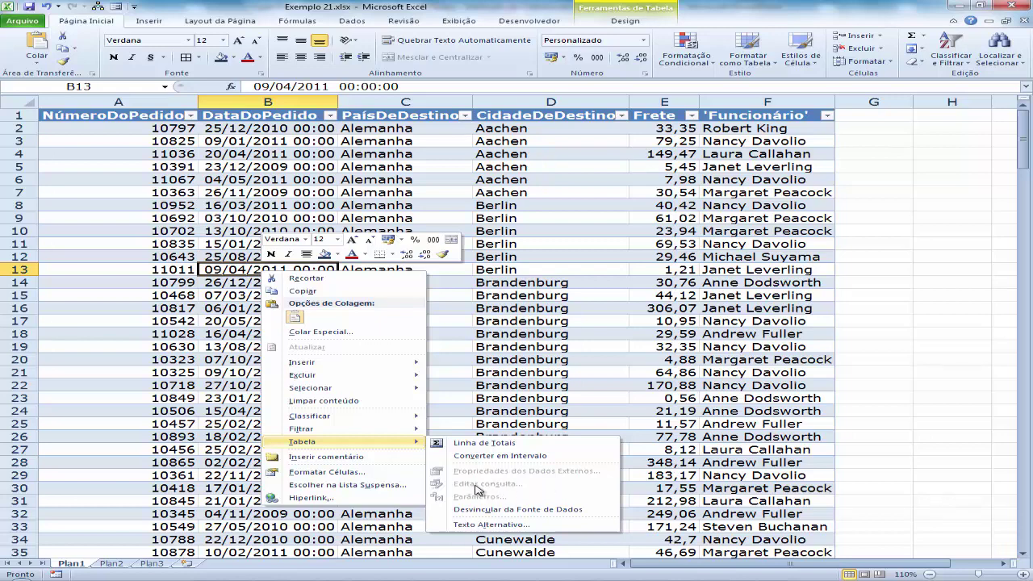
{"action": "left_click", "coordinate": [597, 160]}
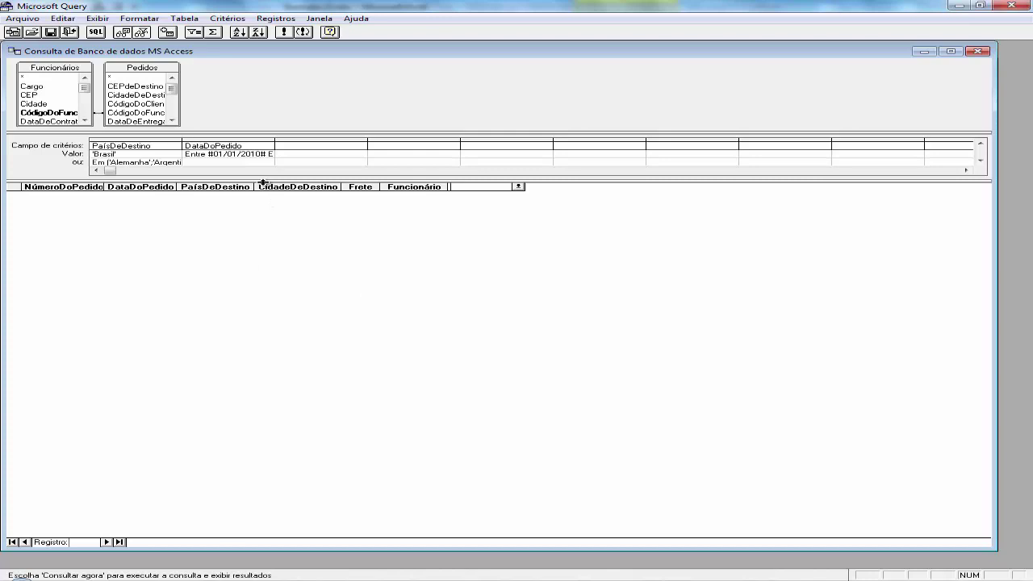
- Enlarge the criteria area and widen its DataDoPedido and PaísDeDestino columns to show the full expressions
{"action": "left_click_drag", "start_coordinate": [263, 182], "coordinate": [264, 220]}
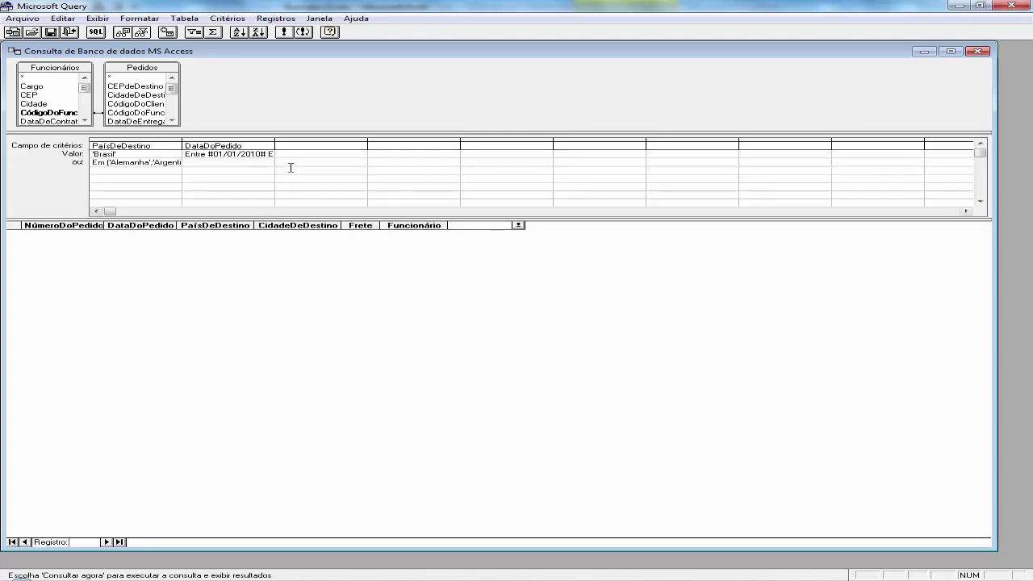
{"action": "left_click_drag", "start_coordinate": [275, 143], "coordinate": [424, 142]}
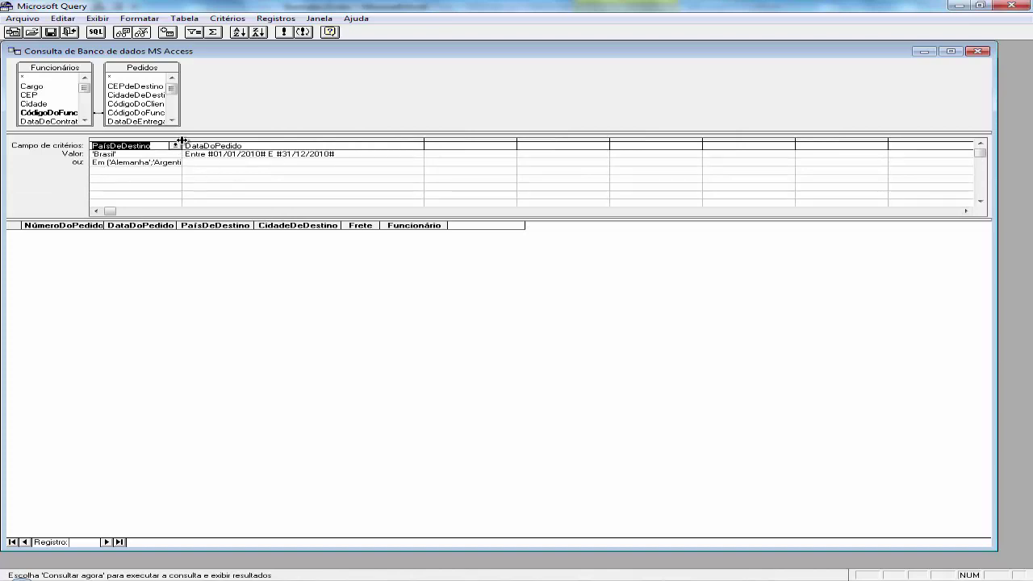
{"action": "left_click_drag", "start_coordinate": [182, 142], "coordinate": [234, 143]}
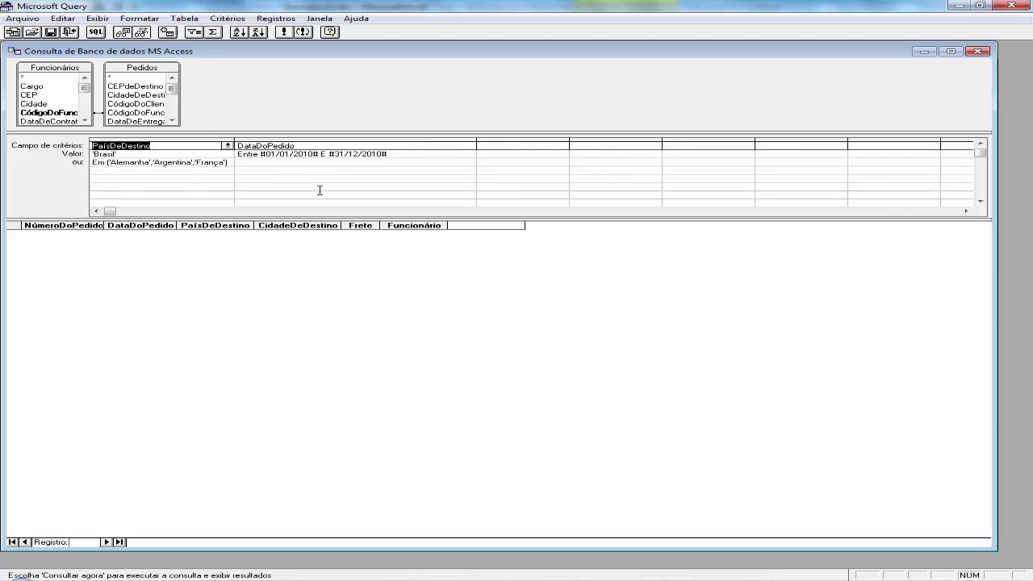
- Delete the DataDoPedido and PaísDeDestino criteria and run the query without filters
{"action": "key", "text": "Down"}
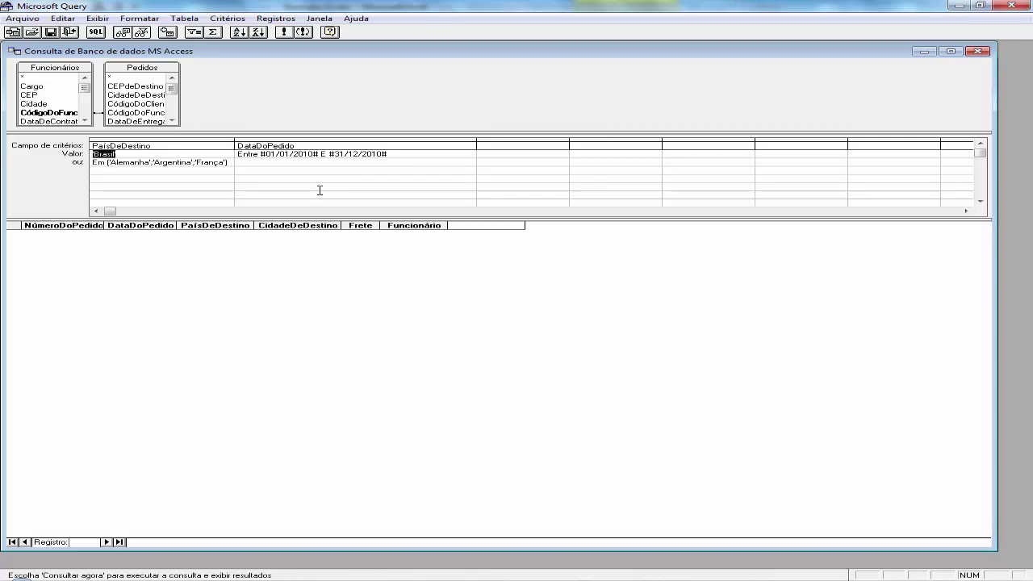
{"action": "left_click", "coordinate": [328, 141]}
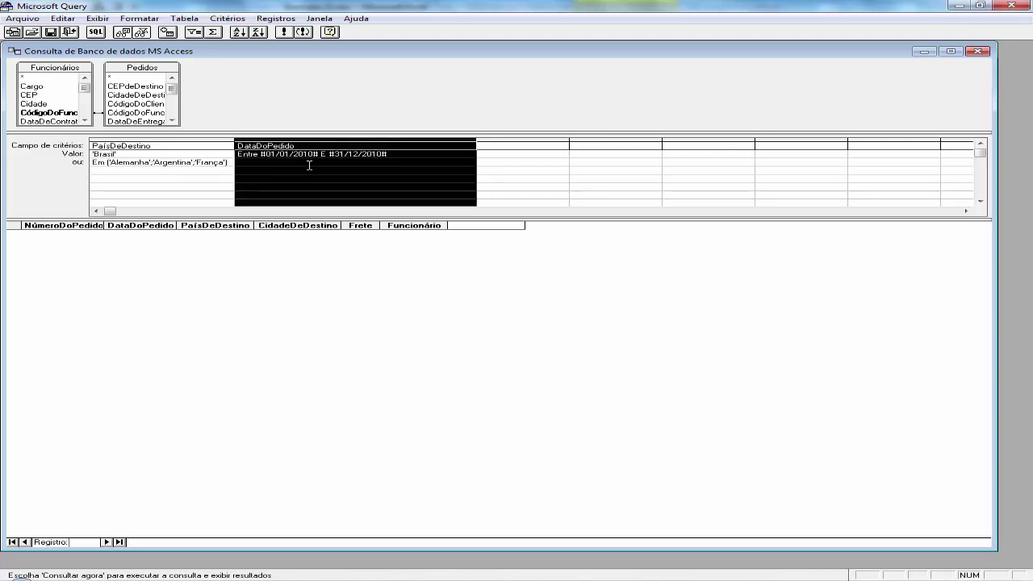
{"action": "key", "text": "Delete"}
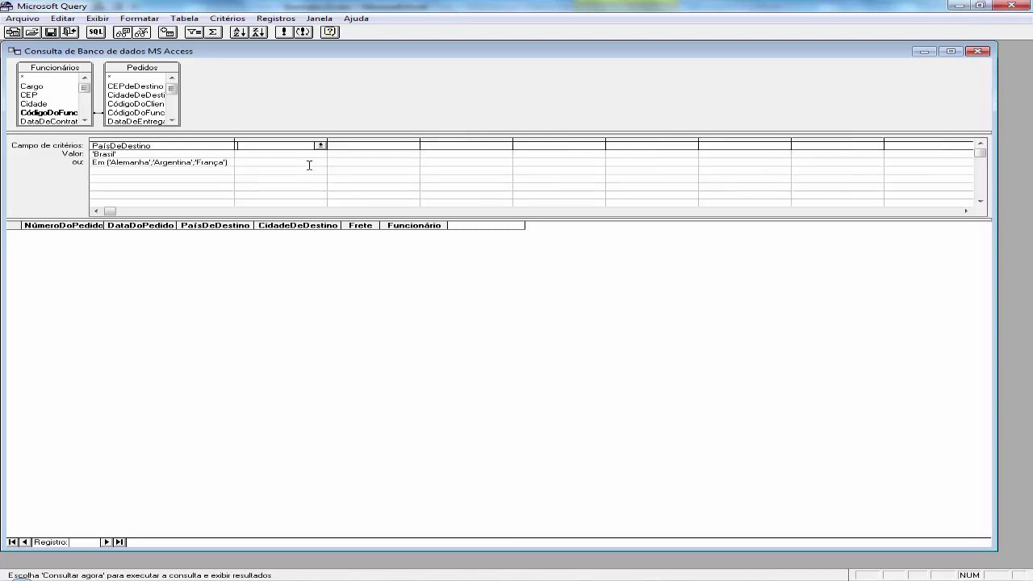
{"action": "left_click", "coordinate": [192, 142]}
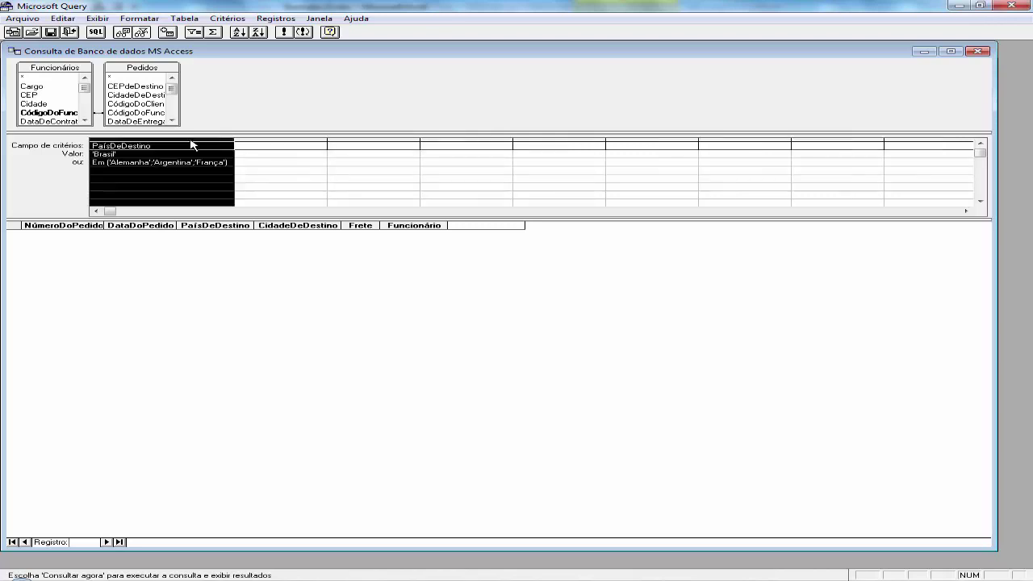
{"action": "key", "text": "Delete"}
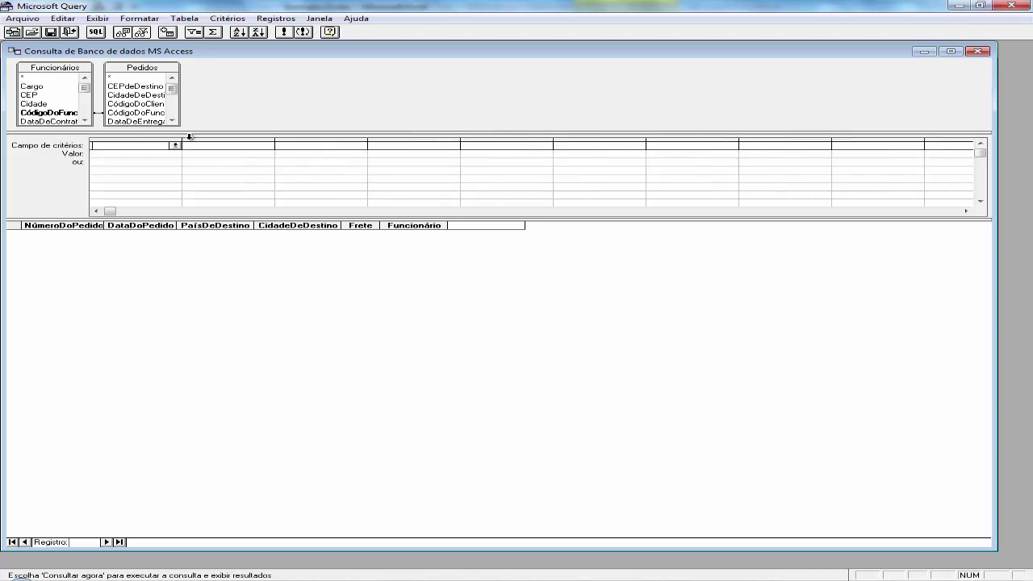
{"action": "left_click", "coordinate": [286, 34]}
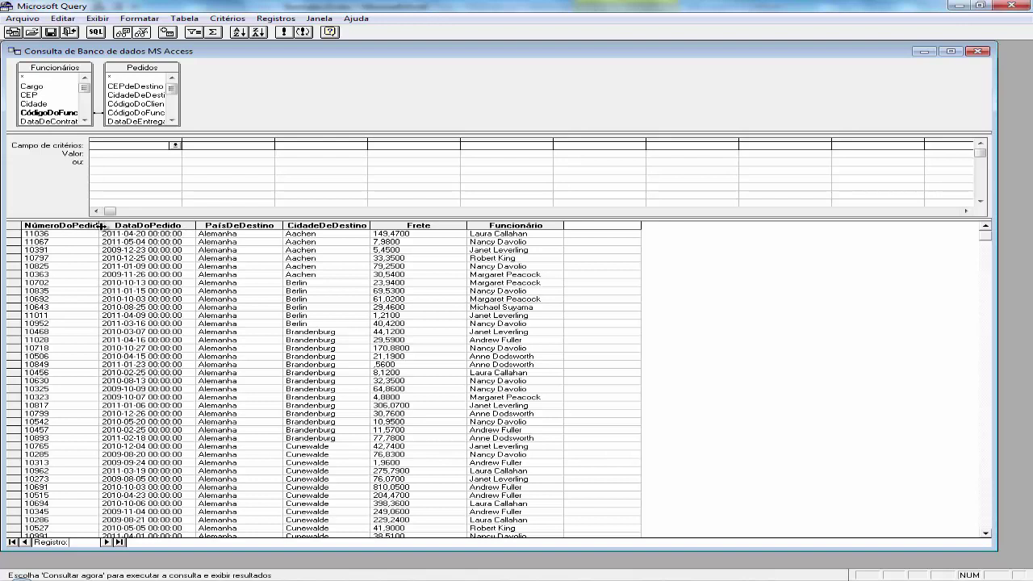
- Sort the results ascending by NúmeroDoPedido and widen both that column and the empty last column
{"action": "left_click_drag", "start_coordinate": [101, 226], "coordinate": [113, 226]}
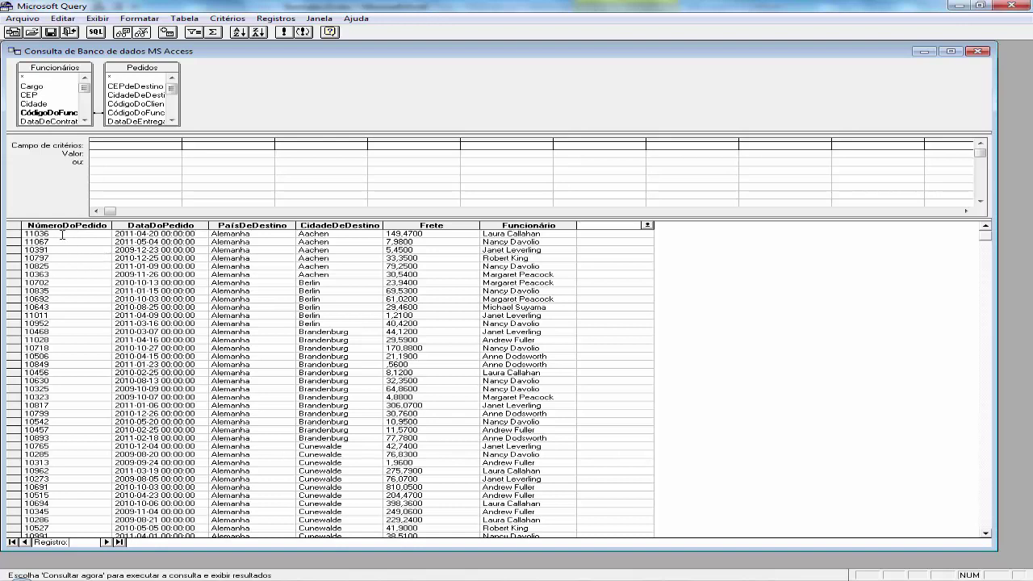
{"action": "left_click", "coordinate": [56, 224]}
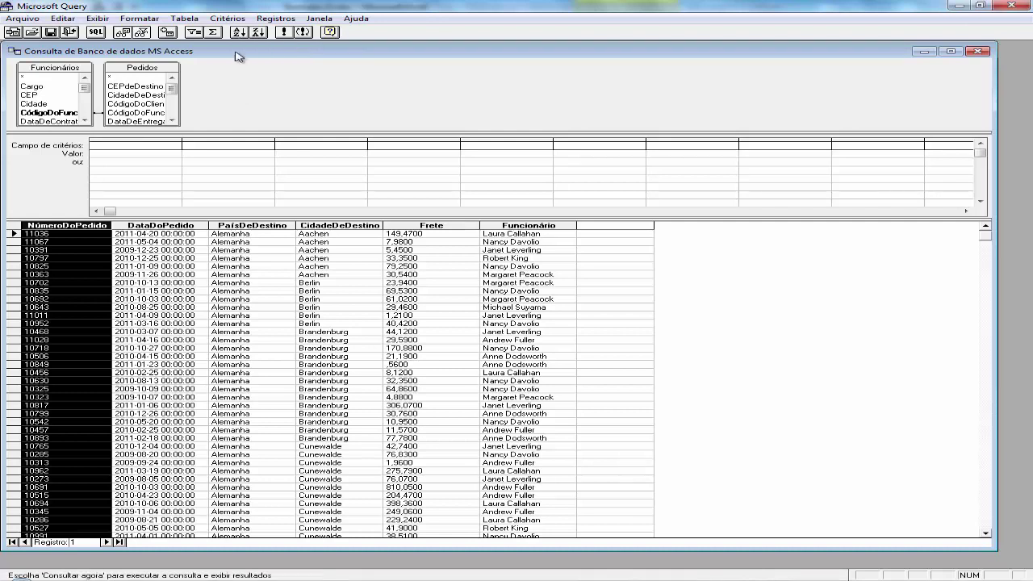
{"action": "left_click", "coordinate": [285, 33]}
{"action": "left_click", "coordinate": [127, 240]}
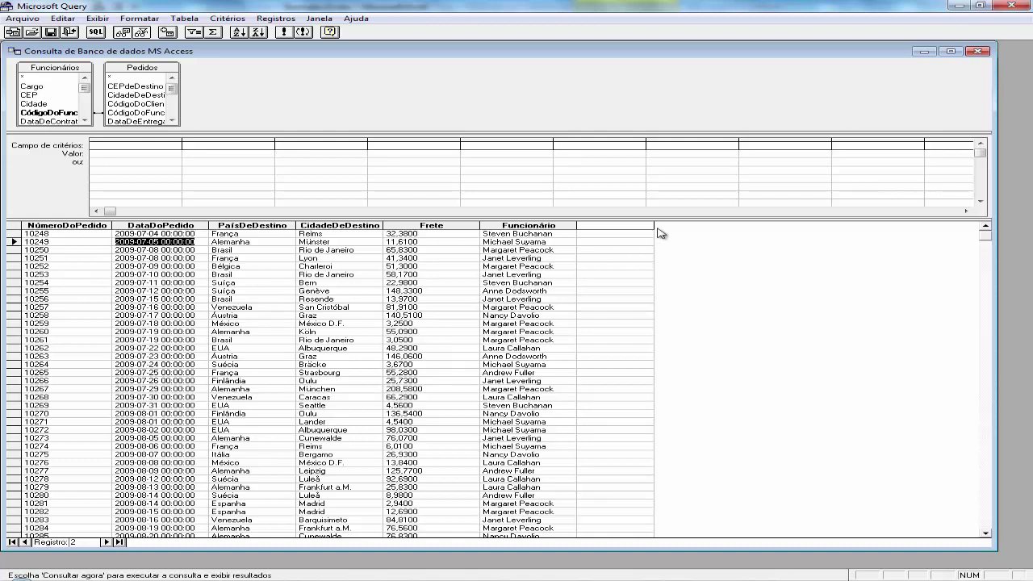
{"action": "left_click_drag", "start_coordinate": [655, 226], "coordinate": [779, 228]}
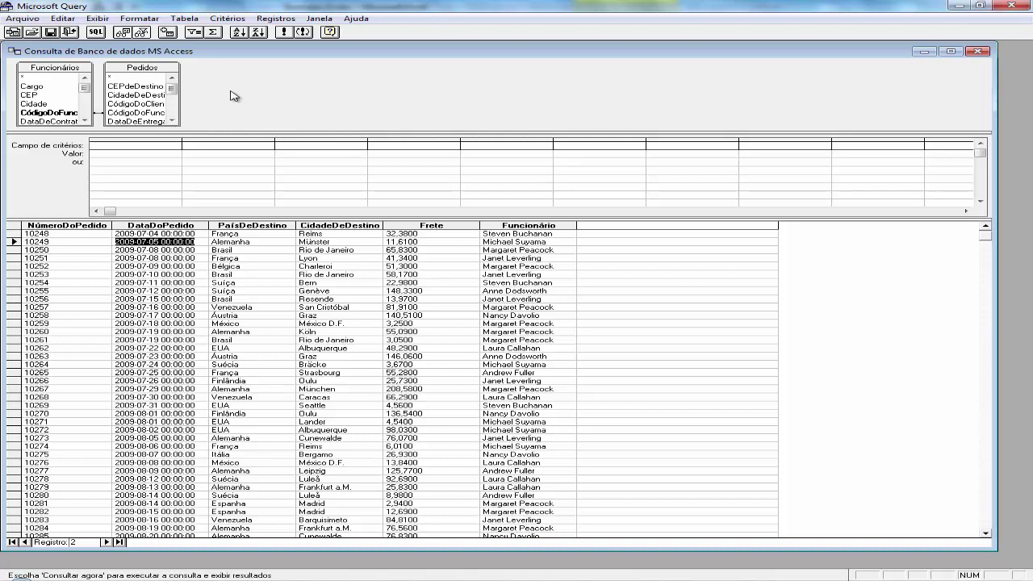
- Add the Detalhes do Pedido table to the query
{"action": "left_click", "coordinate": [187, 21]}
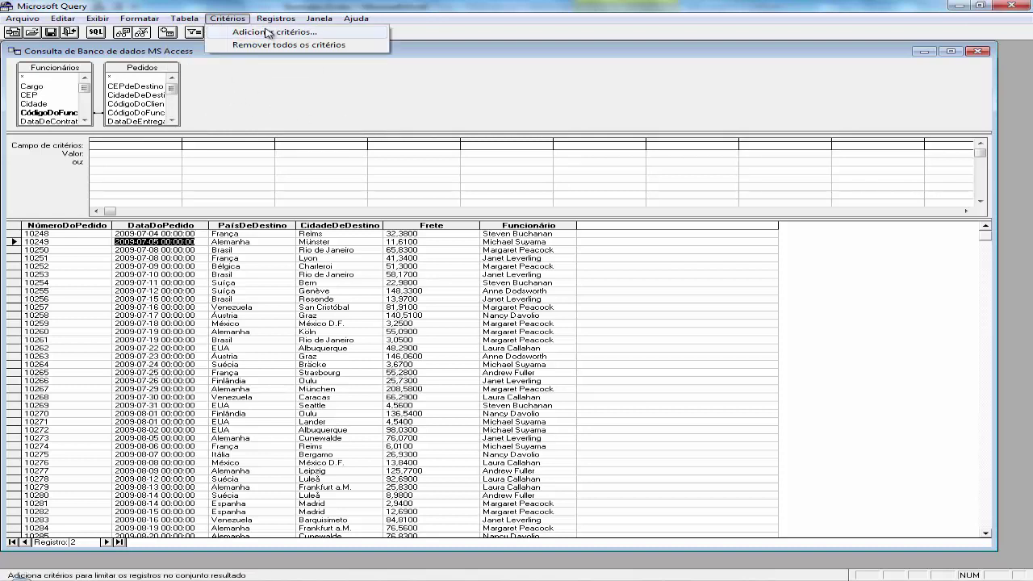
{"action": "left_click", "coordinate": [234, 32]}
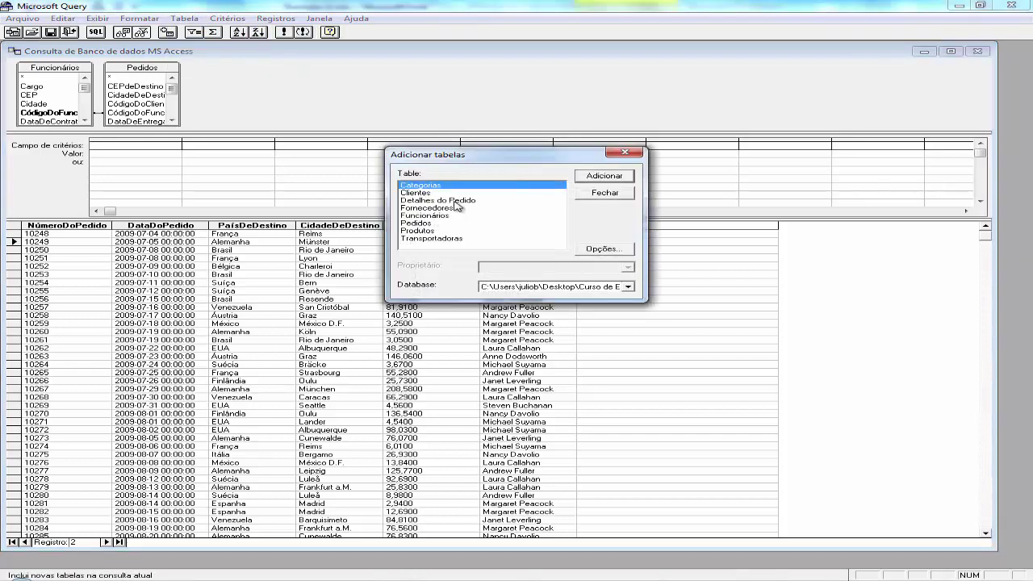
{"action": "left_click", "coordinate": [455, 201]}
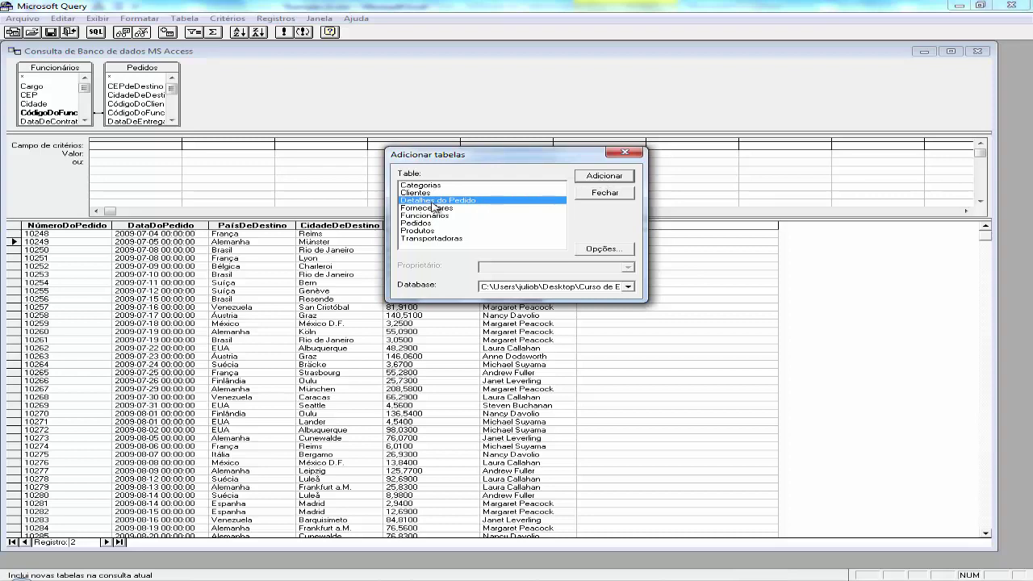
{"action": "left_click", "coordinate": [607, 178]}
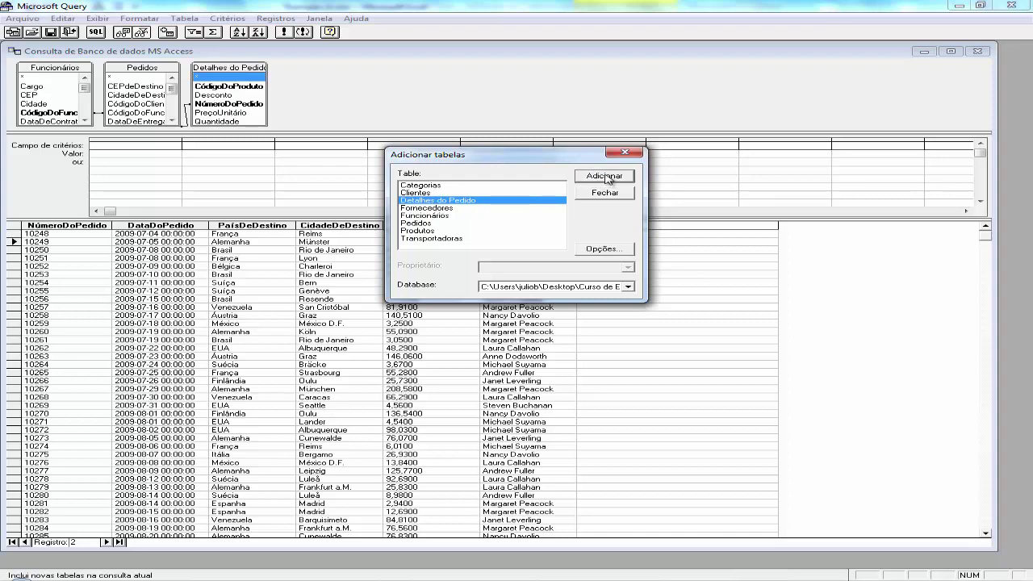
{"action": "left_click", "coordinate": [607, 194]}
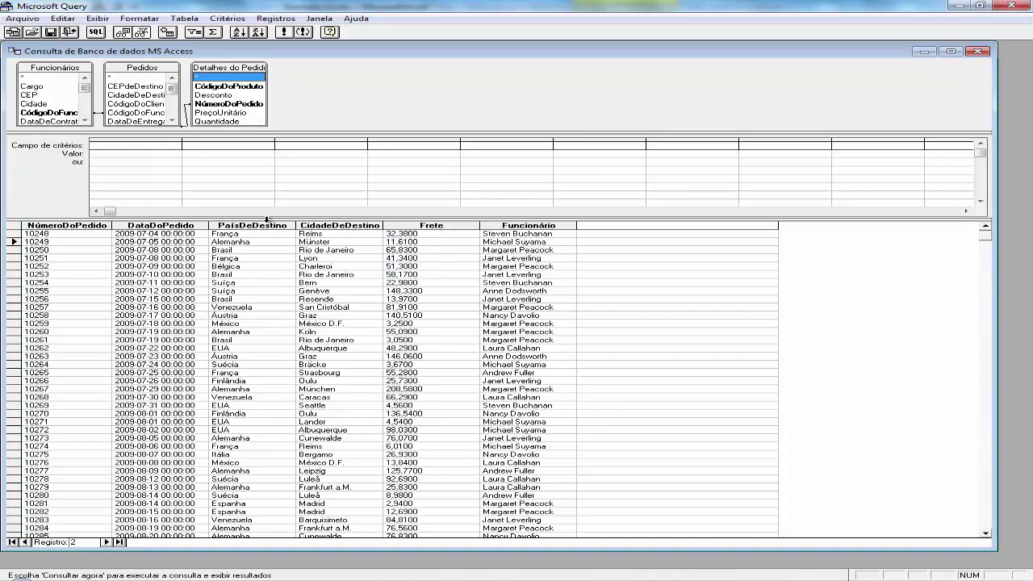
- Make the table area taller, move Detalhes do Pedido away from Pedidos, and enlarge the Pedidos field list
{"action": "left_click_drag", "start_coordinate": [267, 219], "coordinate": [267, 272]}
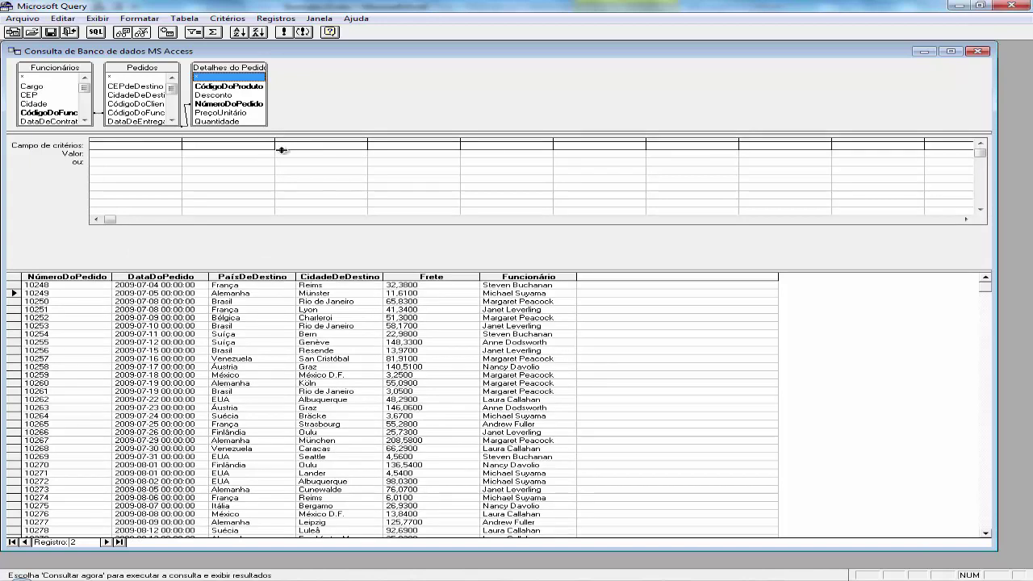
{"action": "left_click_drag", "start_coordinate": [281, 150], "coordinate": [281, 167]}
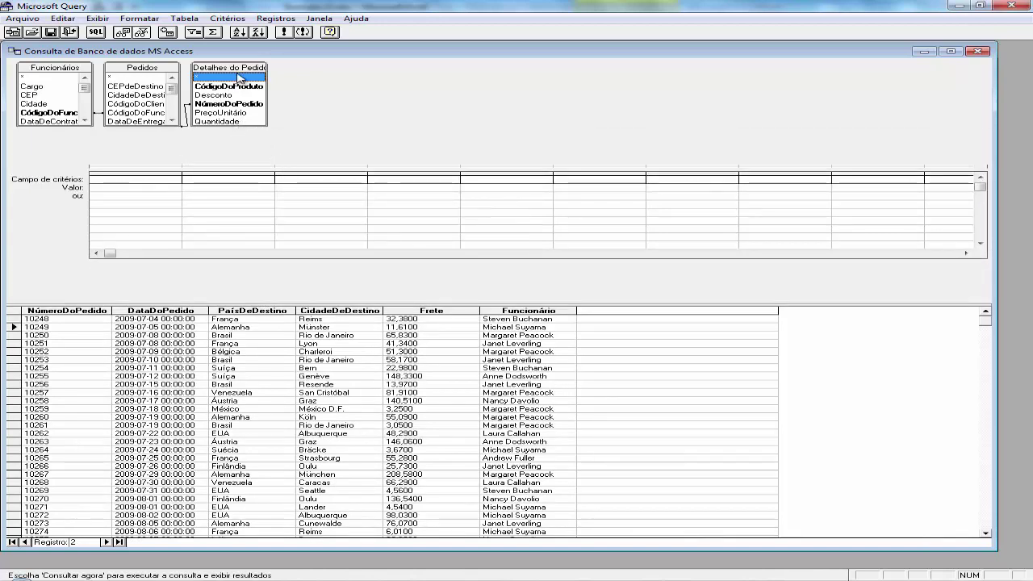
{"action": "left_click_drag", "start_coordinate": [239, 74], "coordinate": [313, 75]}
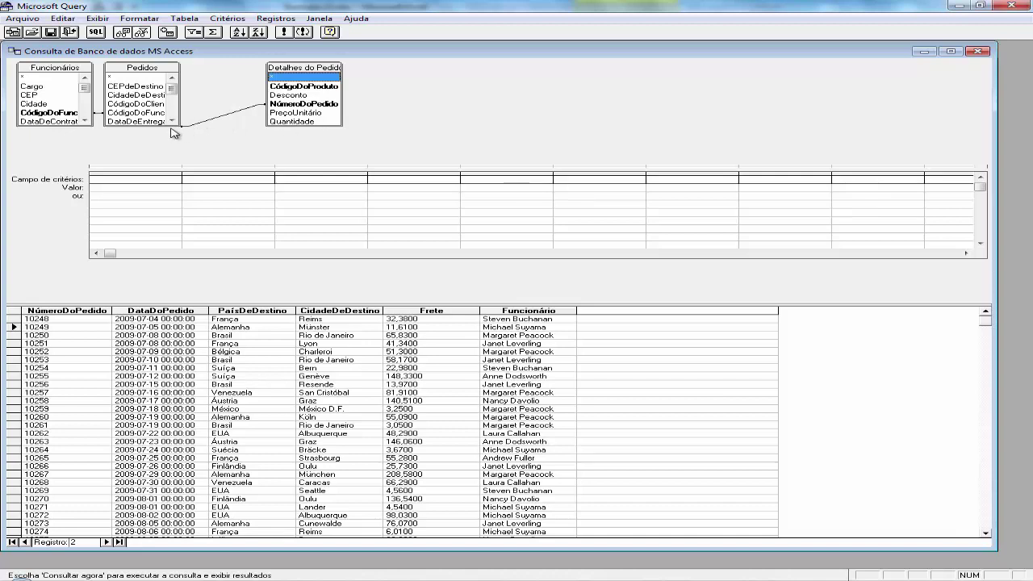
{"action": "left_click_drag", "start_coordinate": [179, 127], "coordinate": [202, 149]}
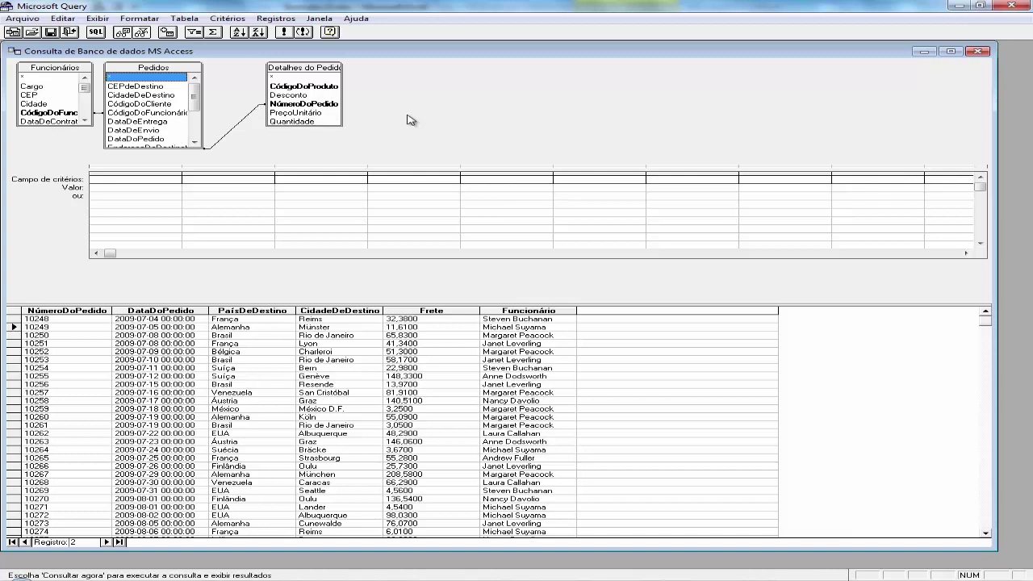
- Select the empty result column's heading, and look up the item-total formula on the Lição 016 slide in PowerPoint
{"action": "left_click", "coordinate": [596, 312]}
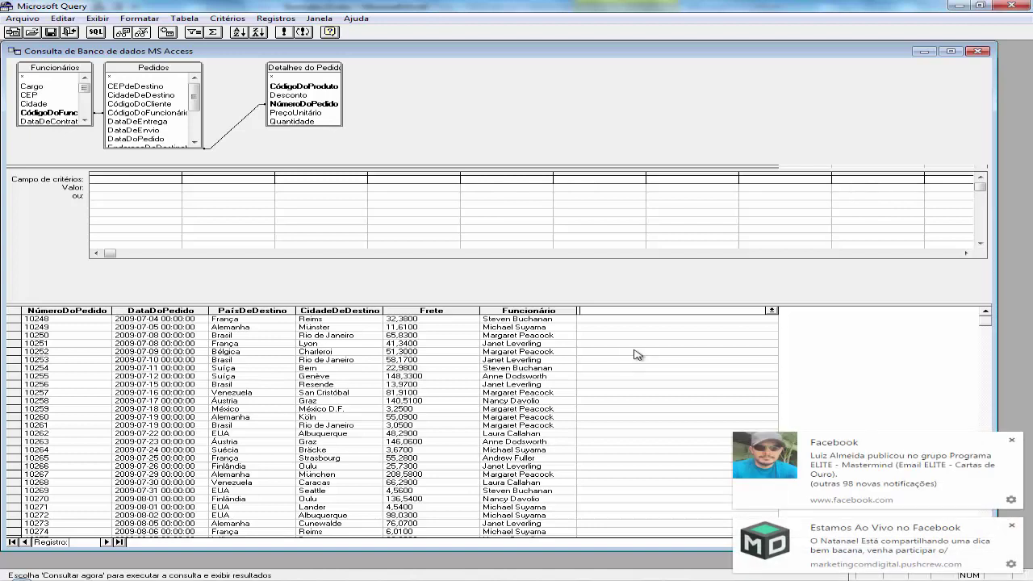
{"action": "left_click", "coordinate": [1011, 440]}
{"action": "left_click", "coordinate": [1011, 526]}
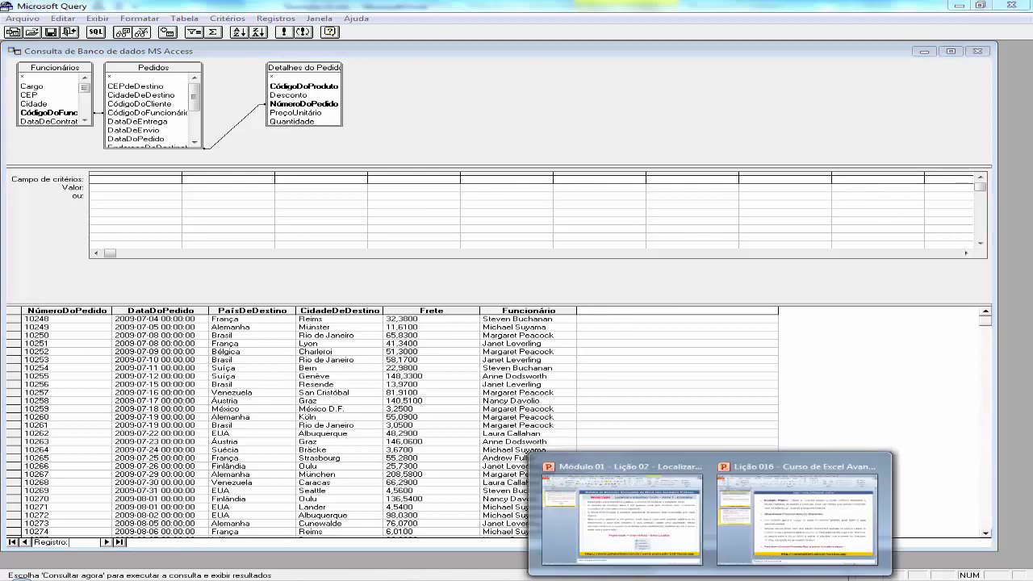
{"action": "left_click", "coordinate": [794, 539]}
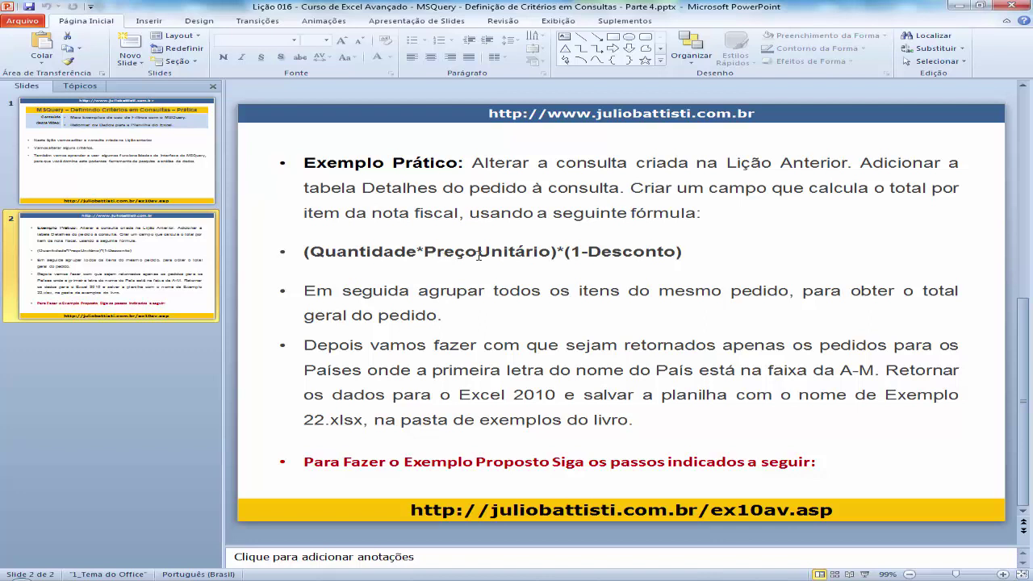
{"action": "left_click_drag", "start_coordinate": [692, 253], "coordinate": [304, 252]}
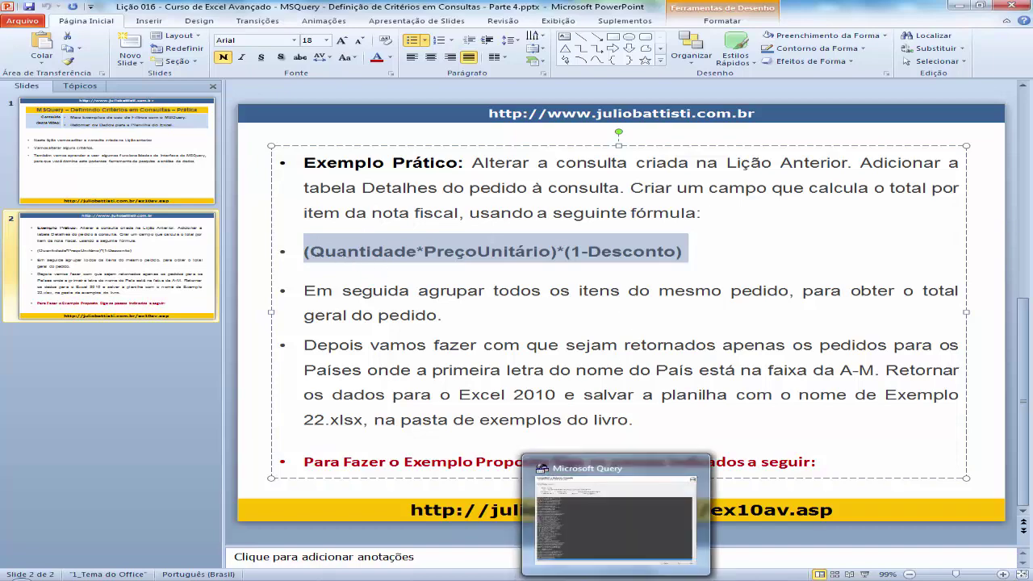
- Return to Microsoft Query, enter (QUANTIDADE*PREÇOUNITÁRIO)*(1-DESCONTO) as a calculated field in the empty column, and widen it to show the full formula
{"action": "mouse_move", "coordinate": [711, 578]}
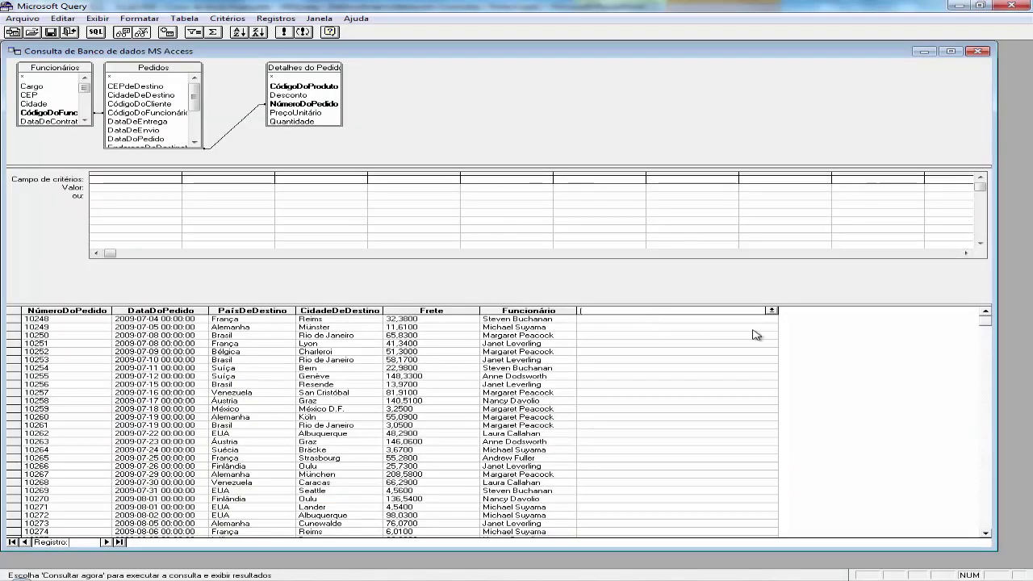
{"action": "key", "text": "Caps_Lock"}
{"action": "type", "text": "QUANTIDADE*"}
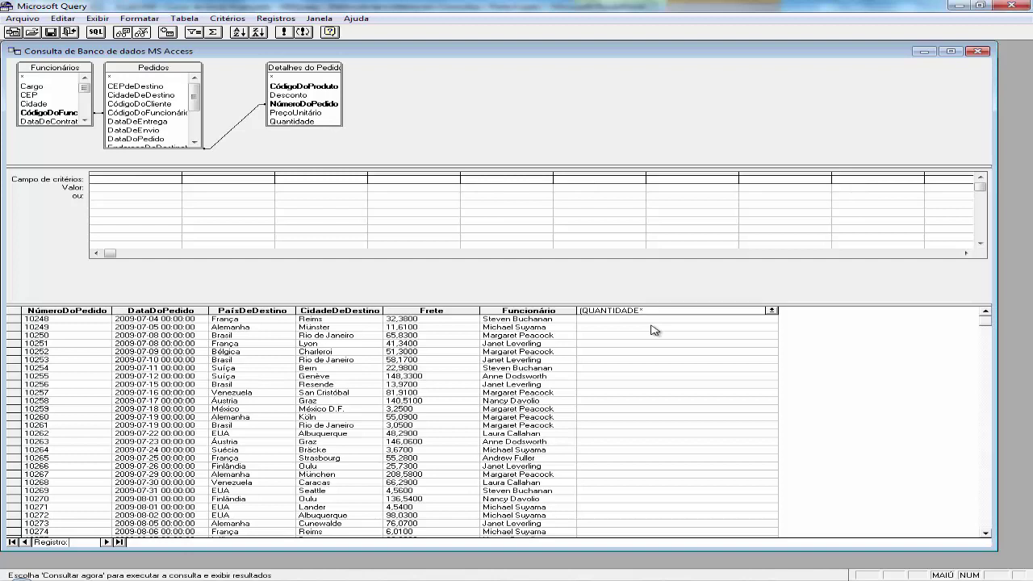
{"action": "type", "text": "PREÇOUNITÁRIO"}
{"action": "type", "text": "1-DESCONTO"}
{"action": "key", "text": "Return"}
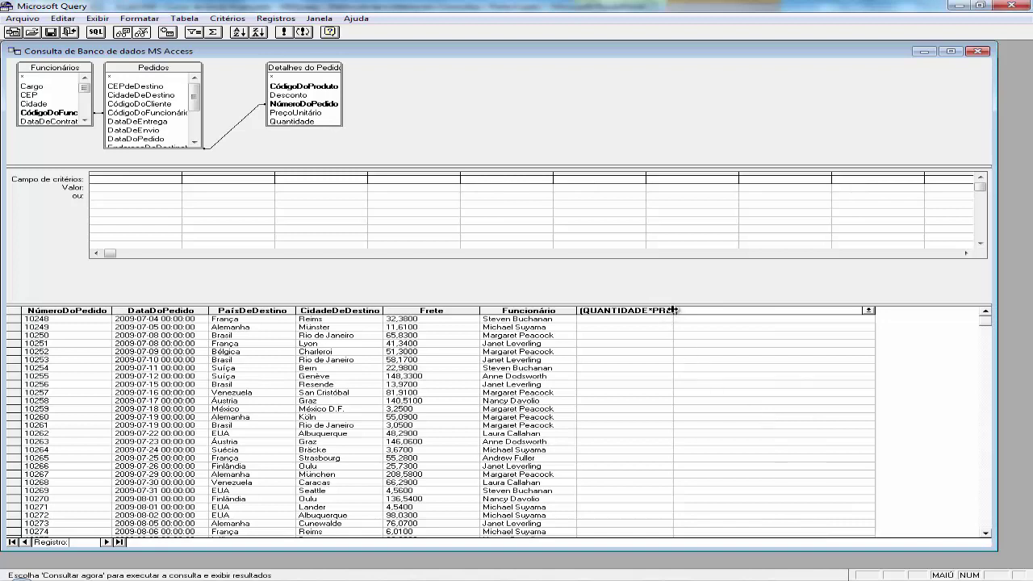
{"action": "left_click_drag", "start_coordinate": [673, 309], "coordinate": [879, 310]}
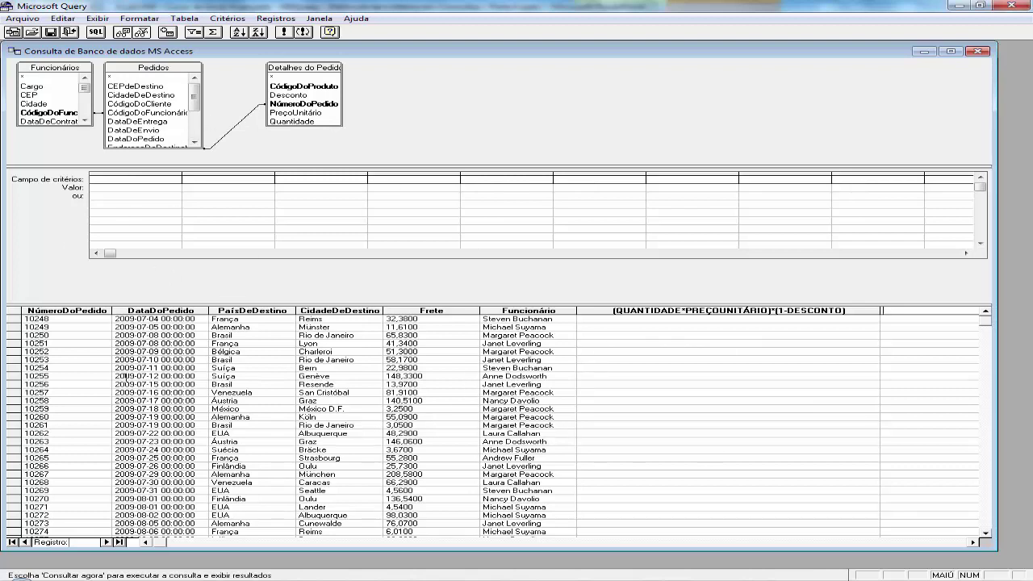
- Run the query to calculate the item totals and bring the results back to the first column
{"action": "left_click", "coordinate": [284, 33]}
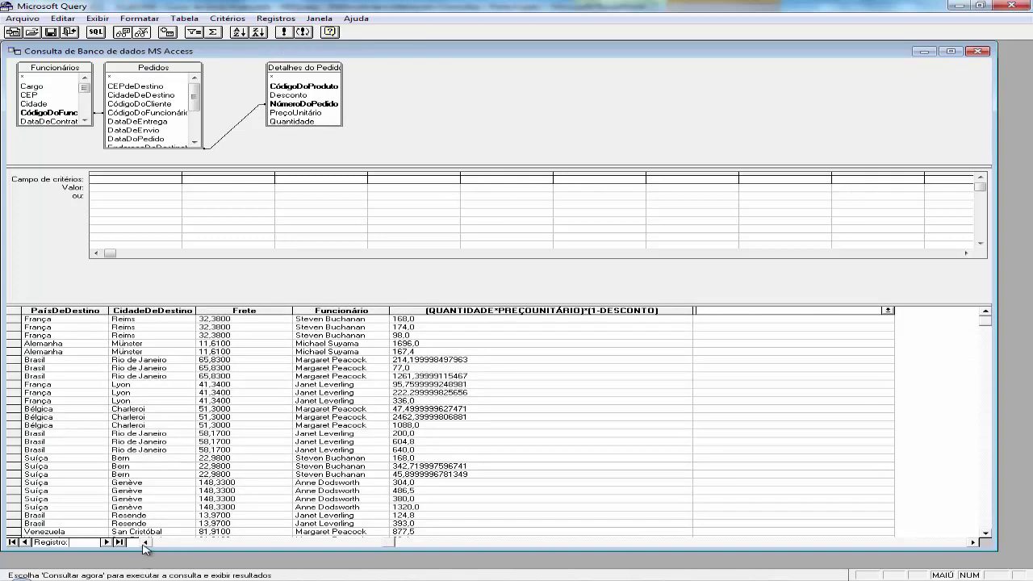
{"action": "left_click", "coordinate": [144, 543]}
{"action": "left_click", "coordinate": [144, 543]}
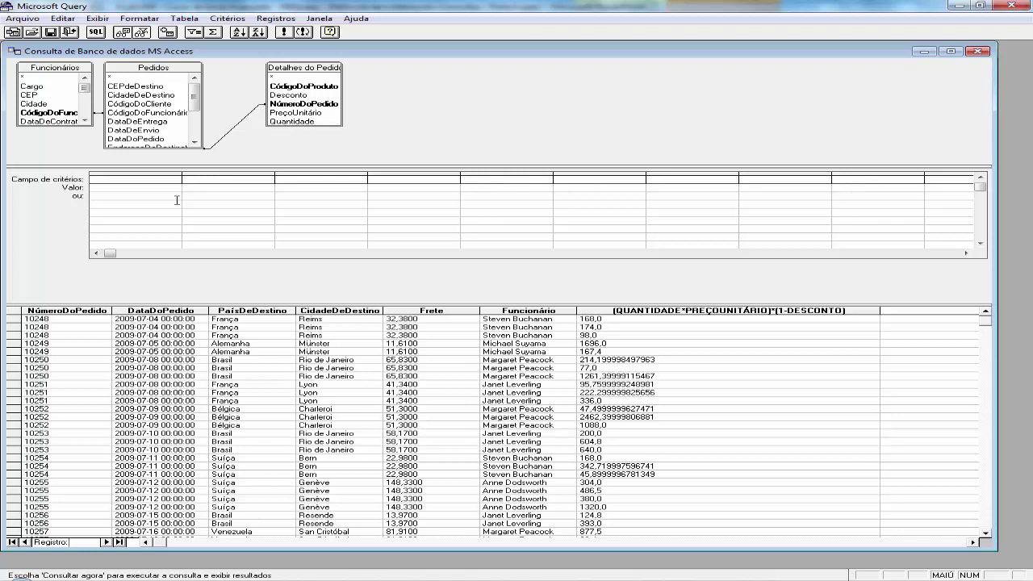
- Choose PaísDeDestino from the Pedidos table as the first criteria field
{"action": "left_click", "coordinate": [124, 180]}
{"action": "left_click", "coordinate": [101, 20]}
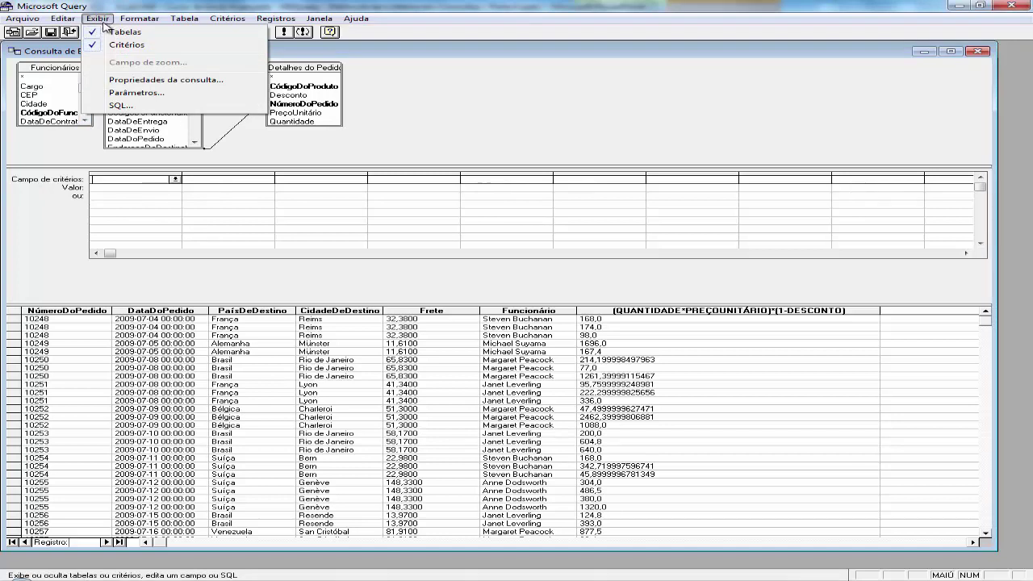
{"action": "left_click", "coordinate": [100, 19]}
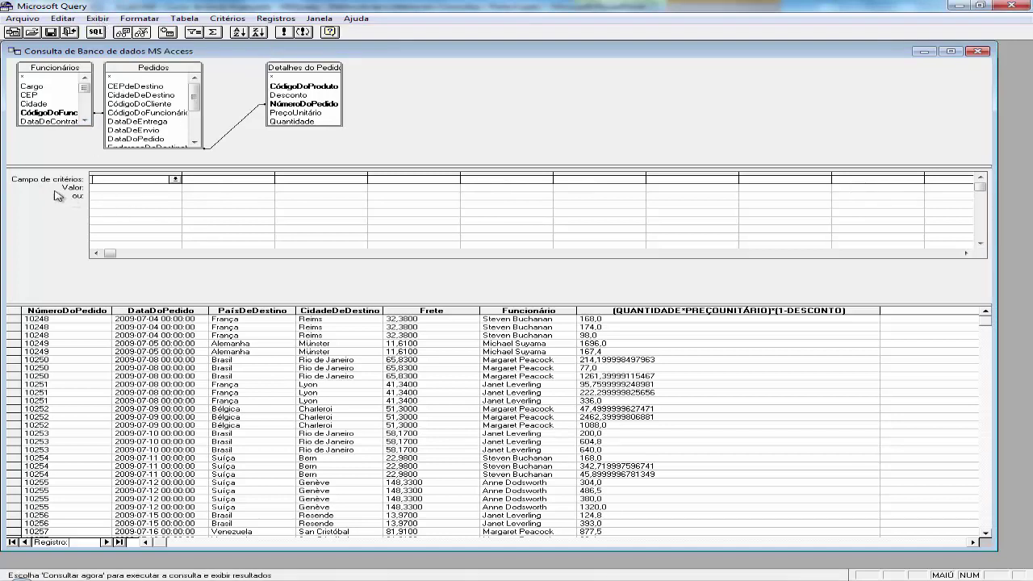
{"action": "left_click", "coordinate": [175, 180]}
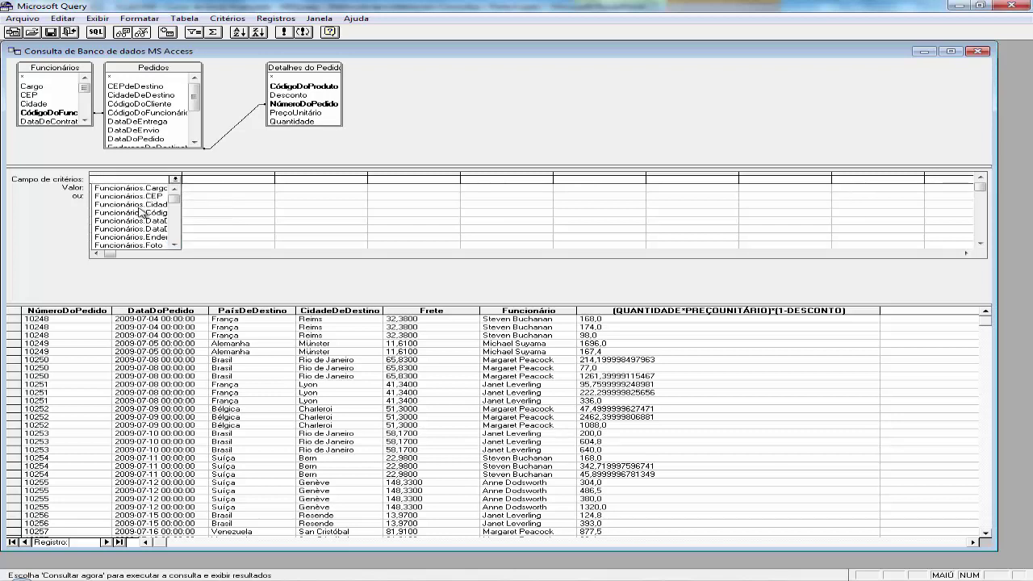
{"action": "left_click", "coordinate": [175, 246]}
{"action": "left_click", "coordinate": [174, 245]}
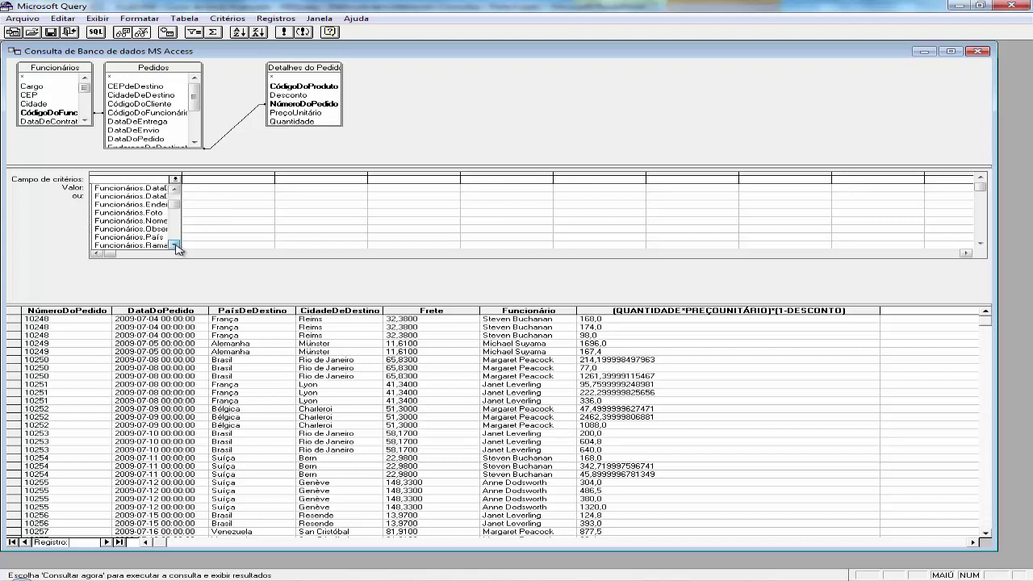
{"action": "left_click", "coordinate": [174, 246]}
{"action": "left_click", "coordinate": [174, 246]}
{"action": "left_click", "coordinate": [174, 245]}
{"action": "left_click", "coordinate": [174, 245]}
{"action": "left_click", "coordinate": [175, 246]}
{"action": "left_click", "coordinate": [175, 245]}
{"action": "left_click", "coordinate": [174, 246]}
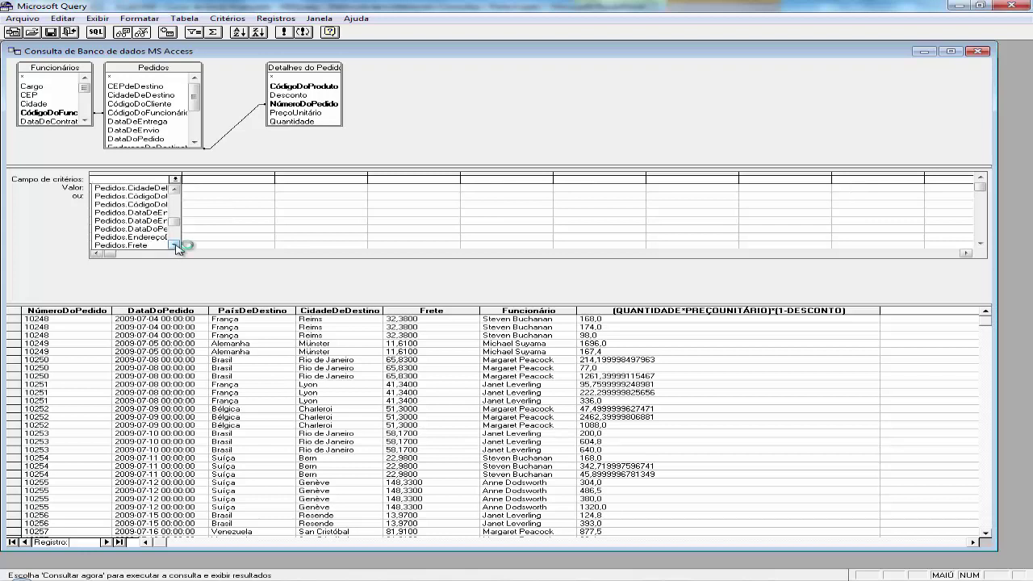
{"action": "left_click", "coordinate": [174, 245]}
{"action": "left_click", "coordinate": [174, 245]}
{"action": "left_click", "coordinate": [174, 245]}
{"action": "left_click", "coordinate": [174, 245]}
{"action": "left_click", "coordinate": [174, 245]}
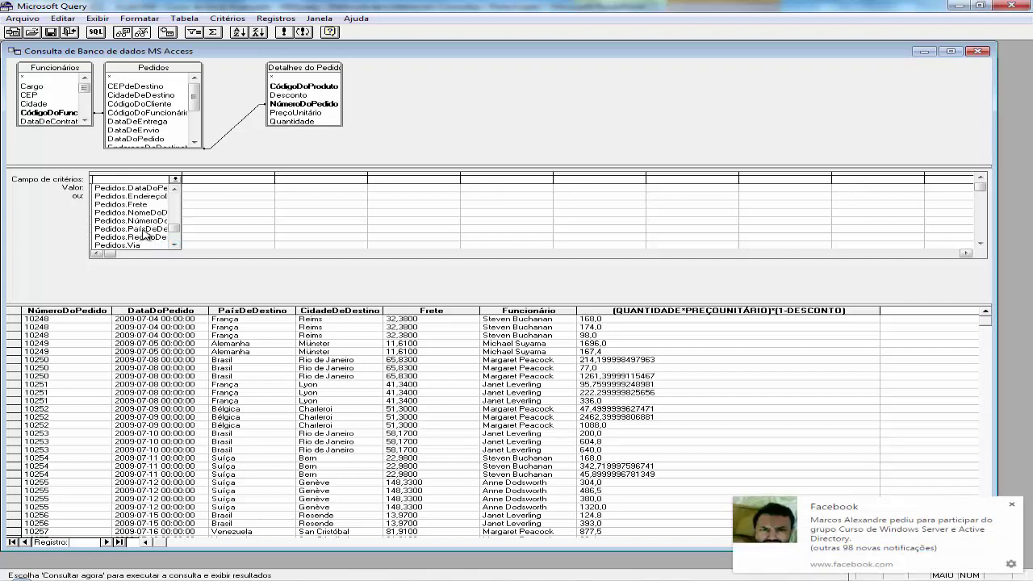
{"action": "left_click", "coordinate": [145, 230]}
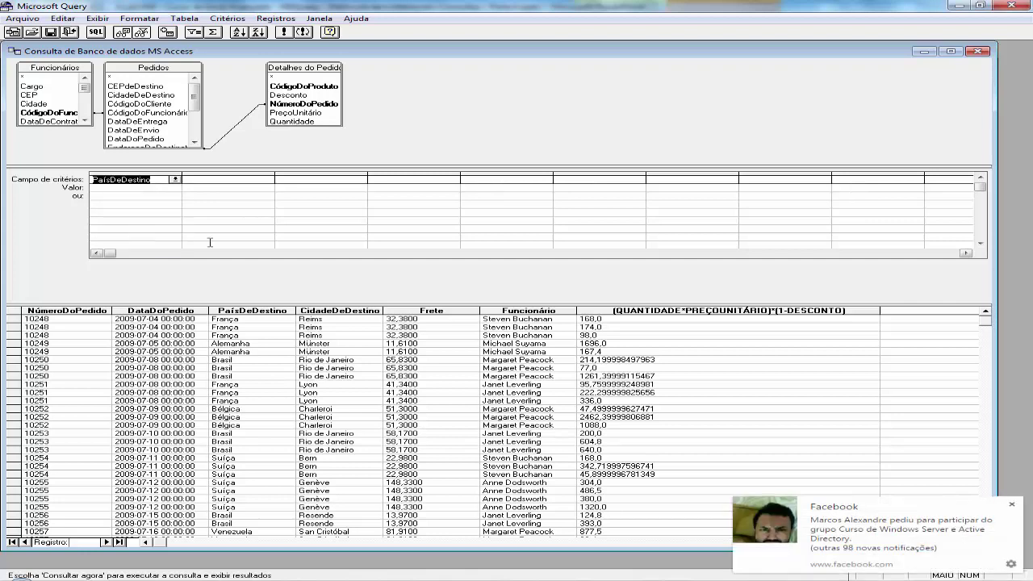
{"action": "left_click", "coordinate": [1013, 506]}
- Widen the PaísDeDestino criteria column and set its value to Like '[A-M]%'
{"action": "left_click_drag", "start_coordinate": [184, 172], "coordinate": [296, 172]}
{"action": "left_click", "coordinate": [123, 191]}
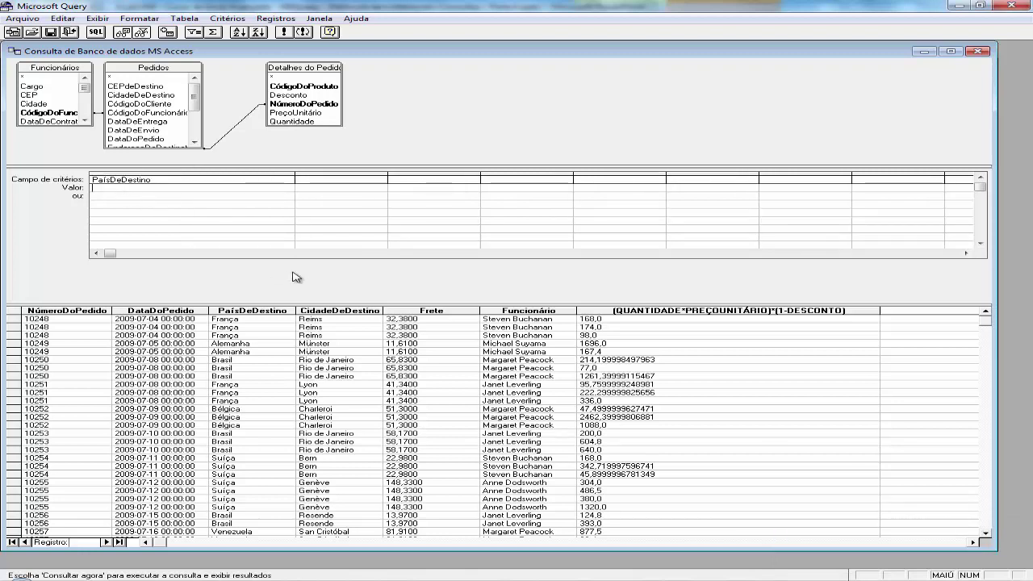
{"action": "key", "text": "Caps_Lock"}
{"action": "type", "text": "ike '["}
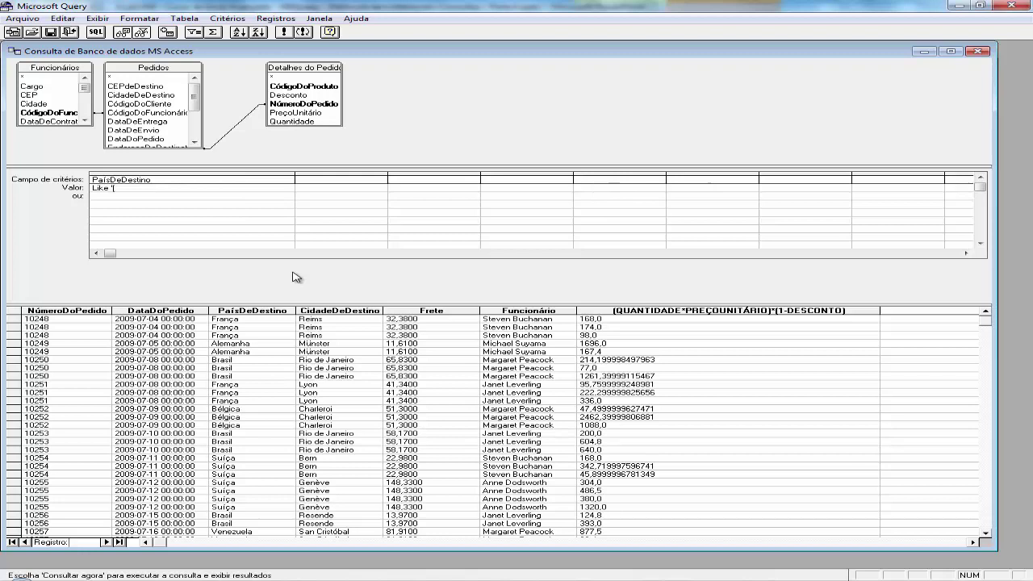
{"action": "key", "text": "Caps_Lock"}
{"action": "type", "text": "A-M]"}
{"action": "type", "text": "%"}
{"action": "key", "text": "alt+Tab"}
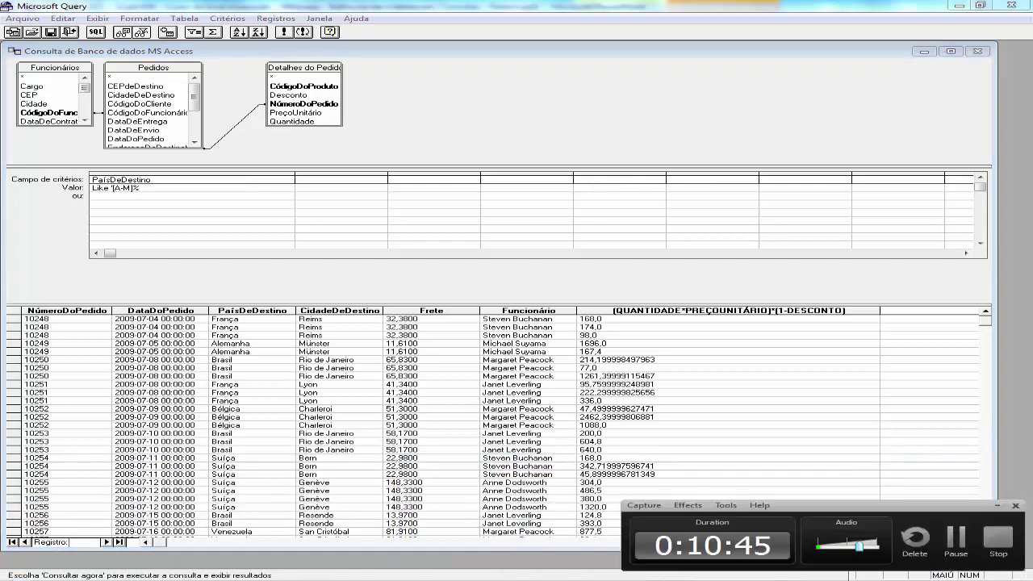
{"action": "key", "text": "alt+Tab"}
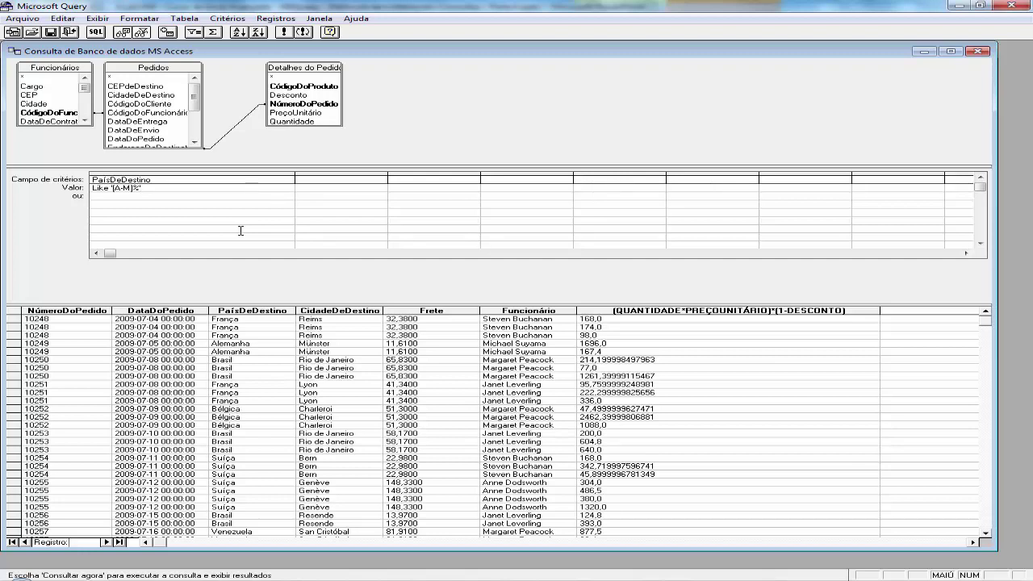
{"action": "key", "text": "Return"}
{"action": "left_click", "coordinate": [102, 197]}
- Run the query with the country criterion, and check the filtered records and the item rows of the first order
{"action": "left_click", "coordinate": [282, 33]}
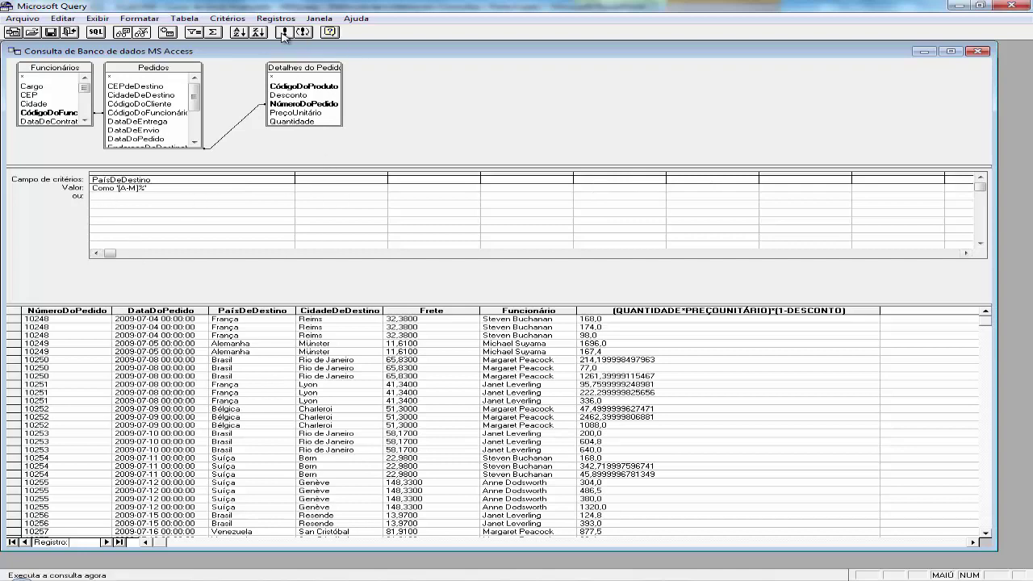
{"action": "left_click", "coordinate": [165, 544]}
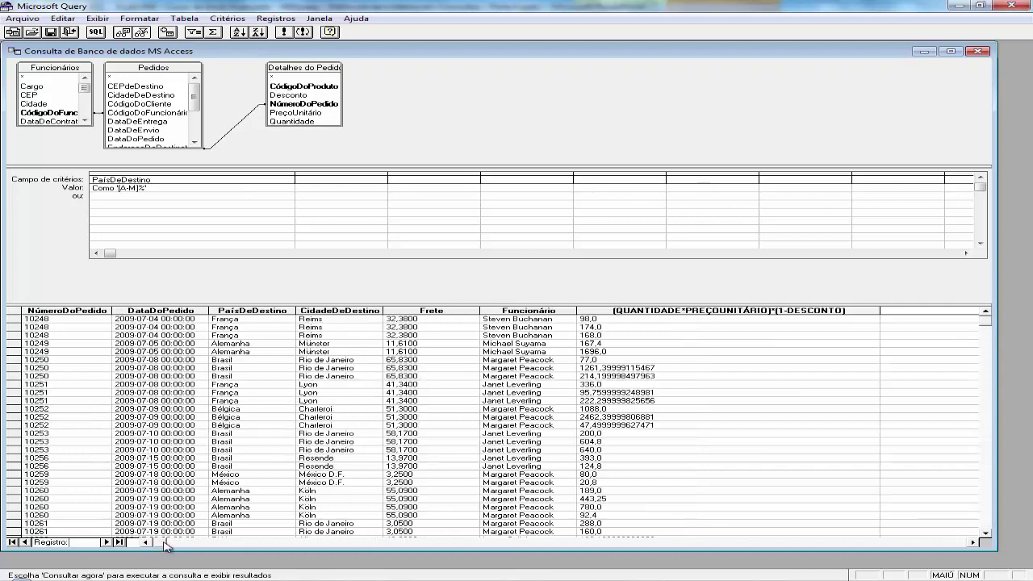
{"action": "double_click", "coordinate": [240, 383]}
{"action": "left_click", "coordinate": [986, 533]}
{"action": "left_click_drag", "start_coordinate": [986, 536], "coordinate": [985, 536]}
{"action": "left_click_drag", "start_coordinate": [986, 383], "coordinate": [988, 321]}
{"action": "left_click", "coordinate": [64, 320]}
{"action": "left_click_drag", "start_coordinate": [13, 319], "coordinate": [14, 332]}
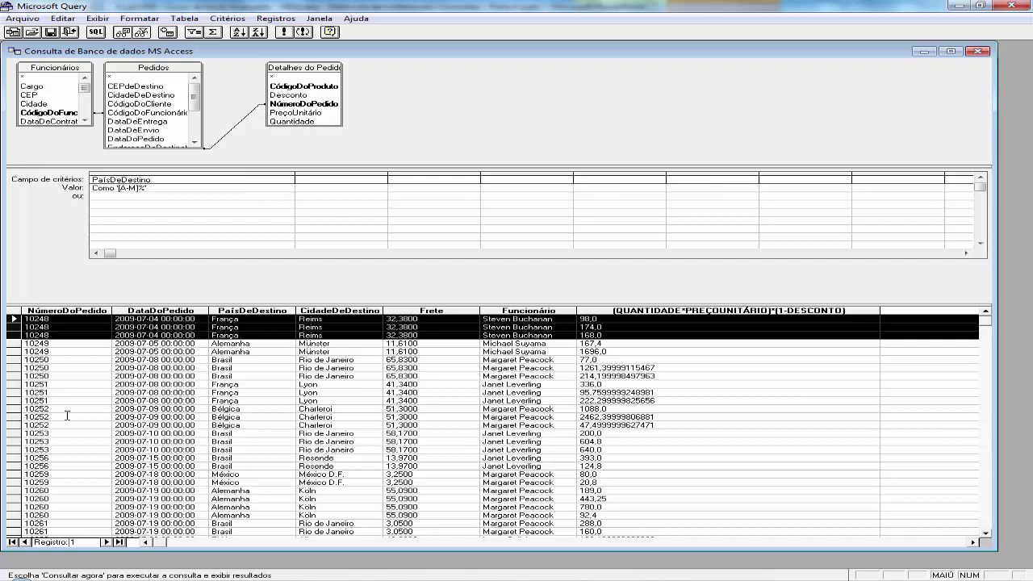
{"action": "left_click", "coordinate": [67, 320]}
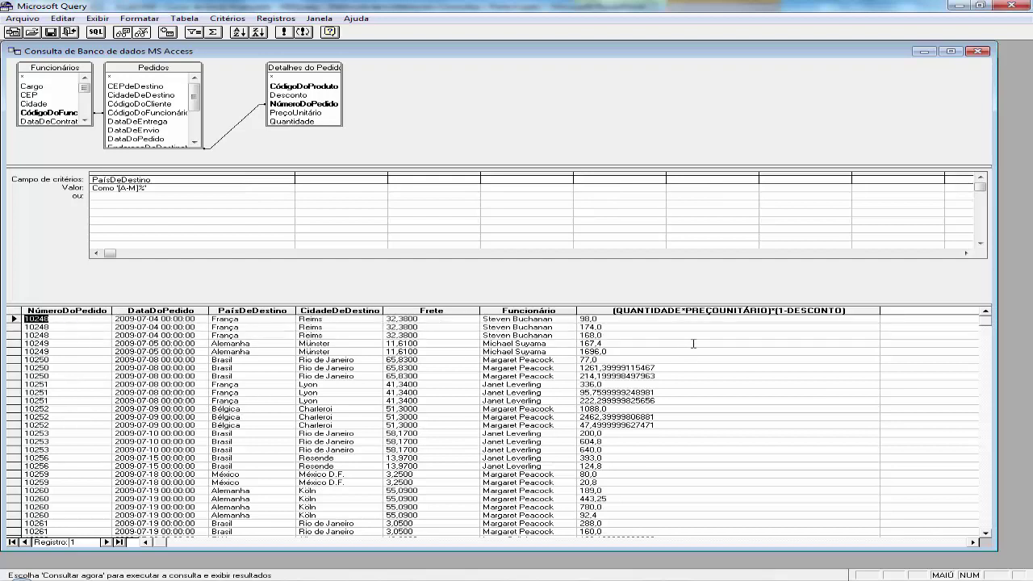
- Edit the calculated column, giving it the title TOTAL DO PEDIDO and the total function Soma
{"action": "double_click", "coordinate": [758, 309]}
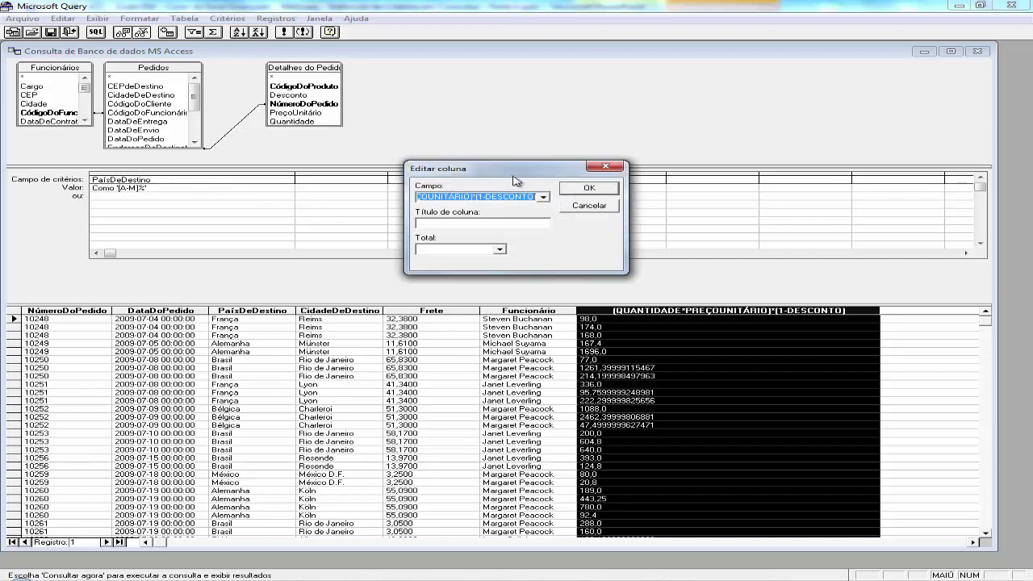
{"action": "left_click_drag", "start_coordinate": [514, 179], "coordinate": [546, 182]}
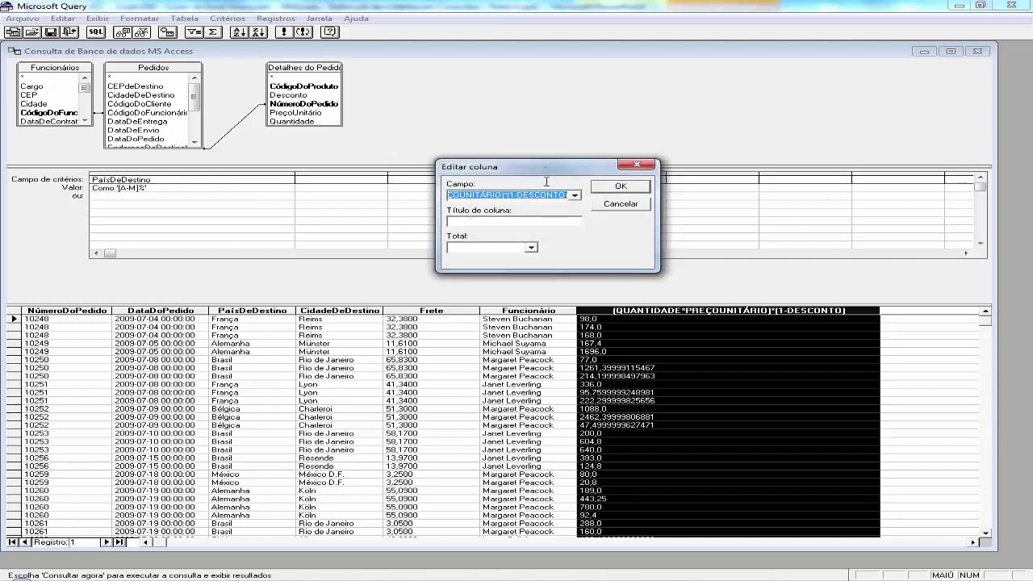
{"action": "left_click", "coordinate": [463, 222]}
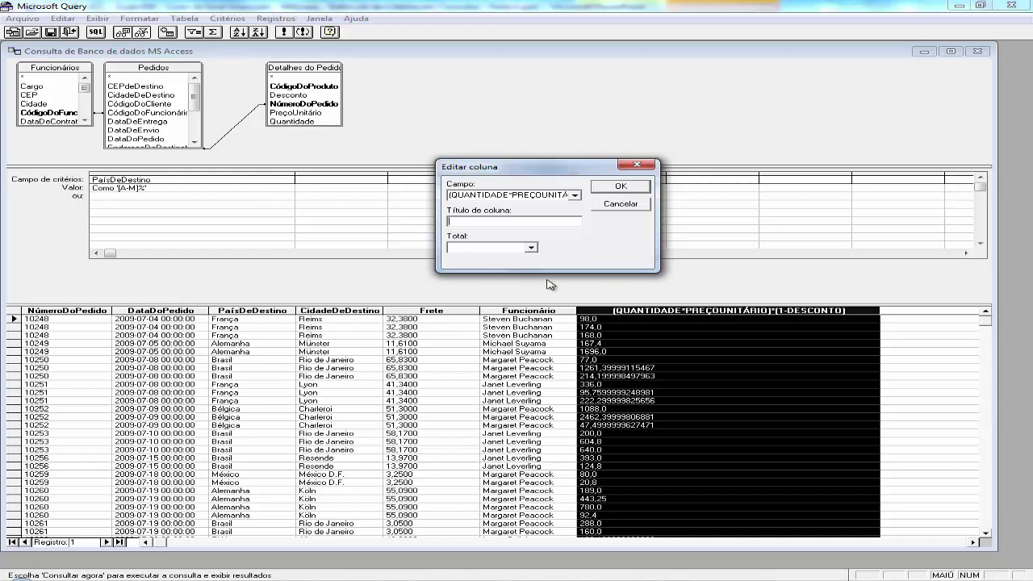
{"action": "type", "text": "TOTAL"}
{"action": "key", "text": "BackSpace"}
{"action": "key", "text": "BackSpace"}
{"action": "key", "text": "BackSpace"}
{"action": "key", "text": "BackSpace"}
{"action": "key", "text": "BackSpace"}
{"action": "key", "text": "Caps_Lock"}
{"action": "key", "text": "Caps_Lock"}
{"action": "type", "text": "TOTAL DO PEDIDO"}
{"action": "left_click", "coordinate": [532, 249]}
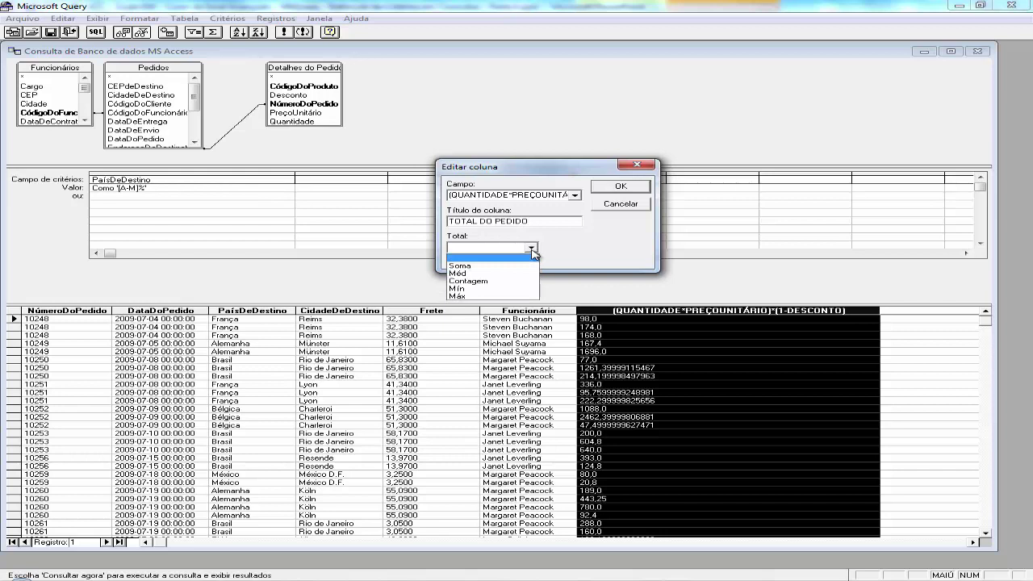
{"action": "left_click", "coordinate": [476, 267]}
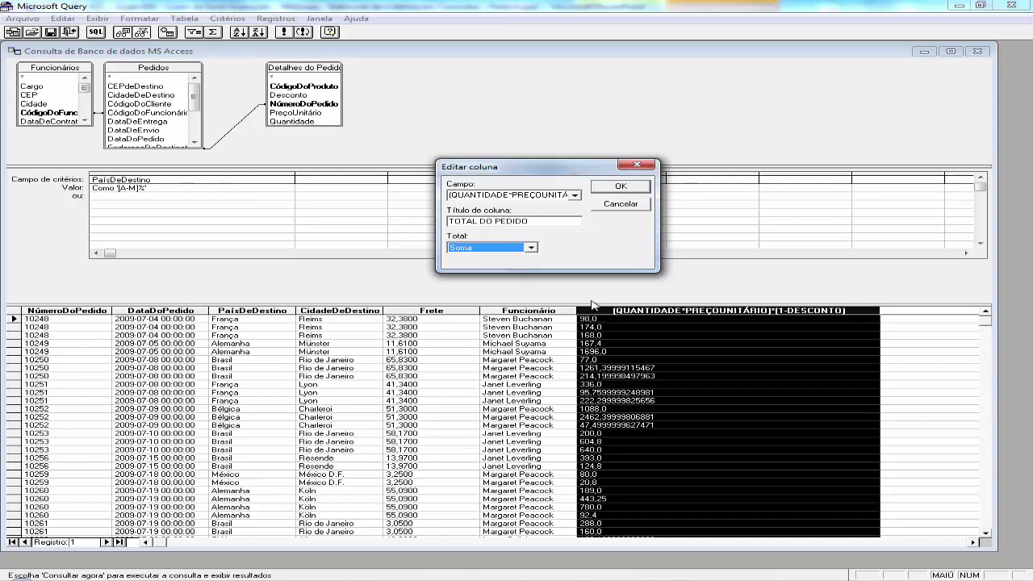
{"action": "left_click", "coordinate": [614, 188]}
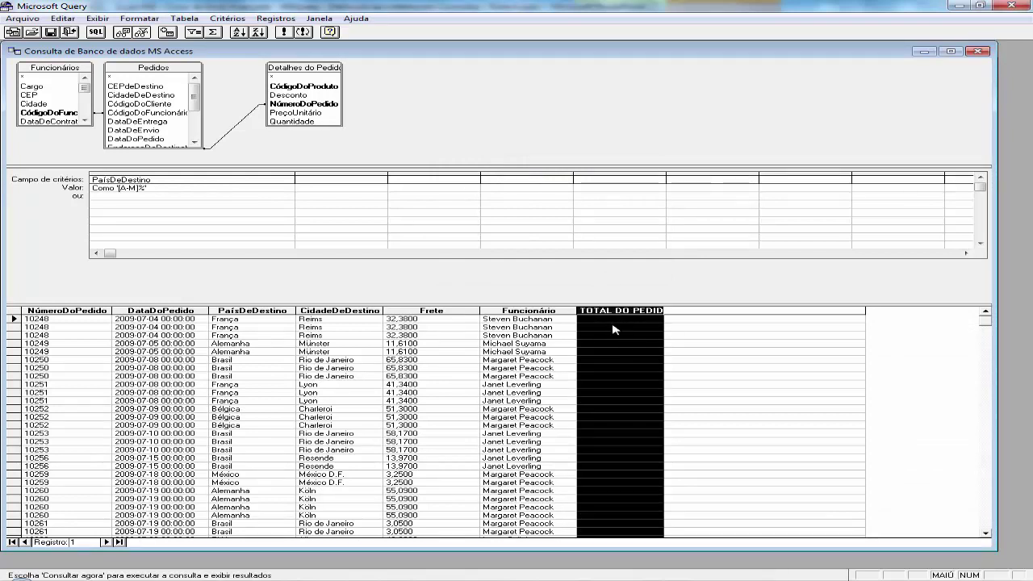
- Run the query to sum the items per order, and check the first order's number and total
{"action": "left_click", "coordinate": [286, 34]}
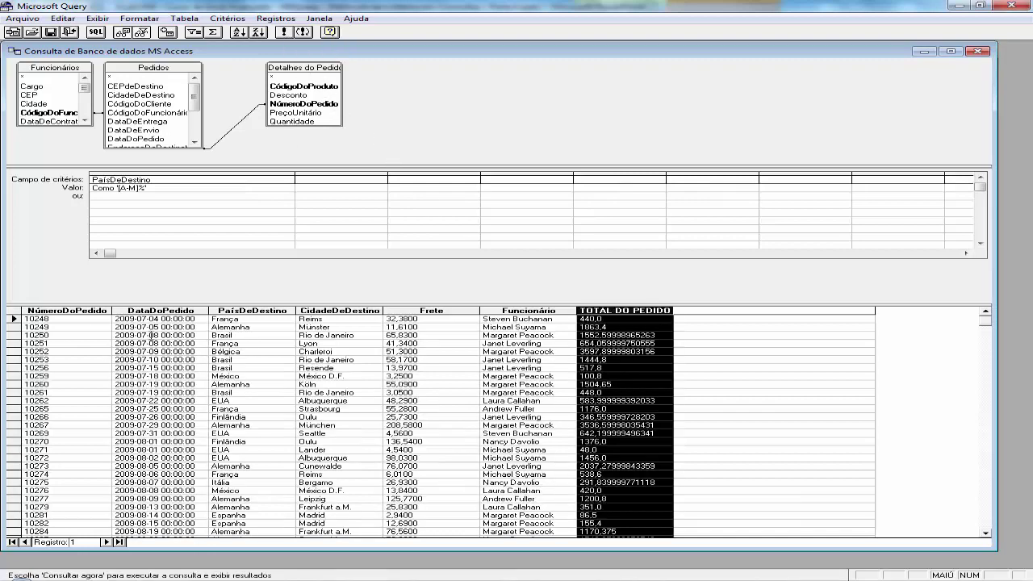
{"action": "left_click", "coordinate": [57, 318]}
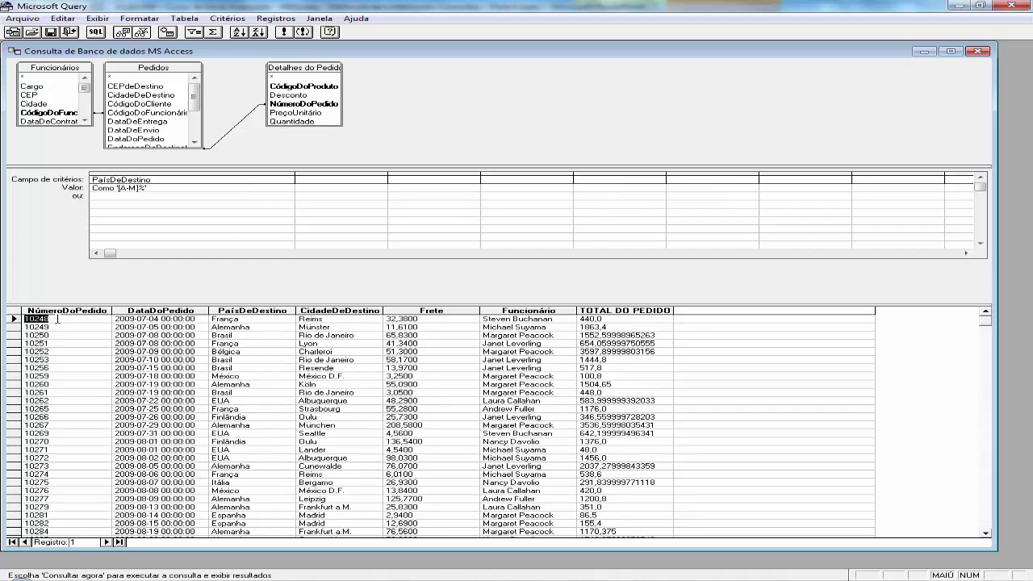
{"action": "left_click", "coordinate": [581, 319]}
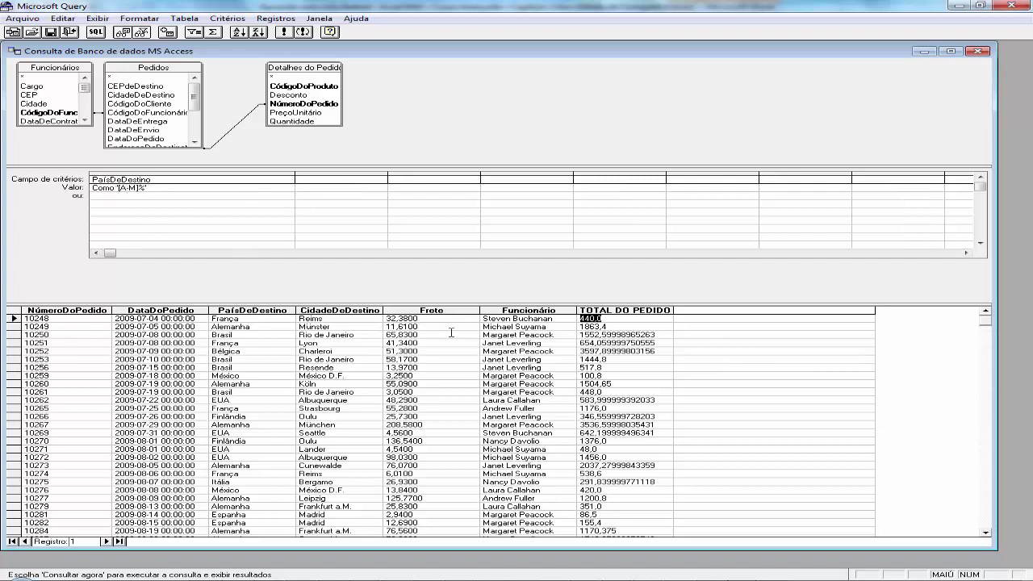
- Inspect the field expression of the TOTAL DO PEDIDO column and leave its settings without changes
{"action": "double_click", "coordinate": [628, 310]}
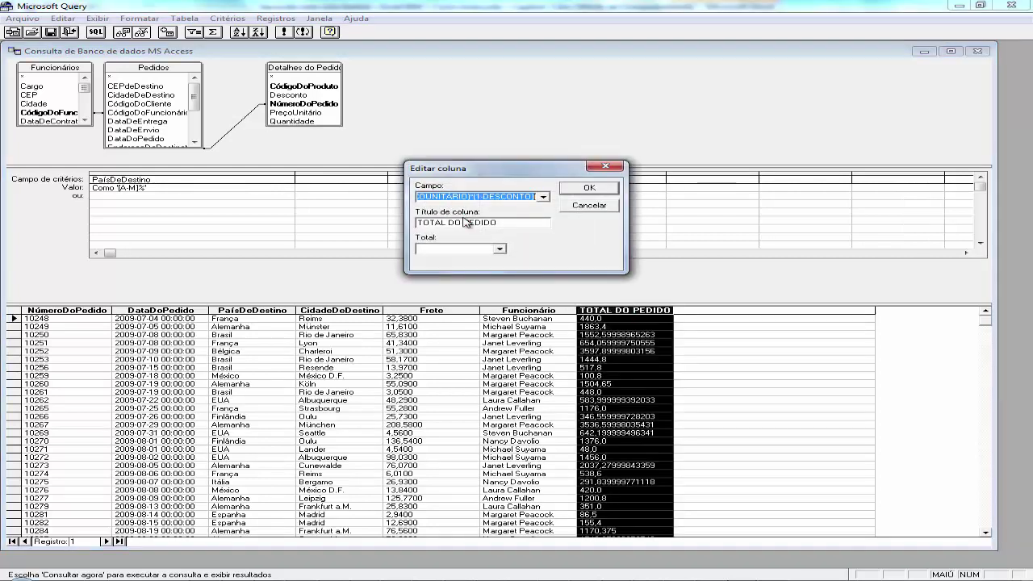
{"action": "key", "text": "Home"}
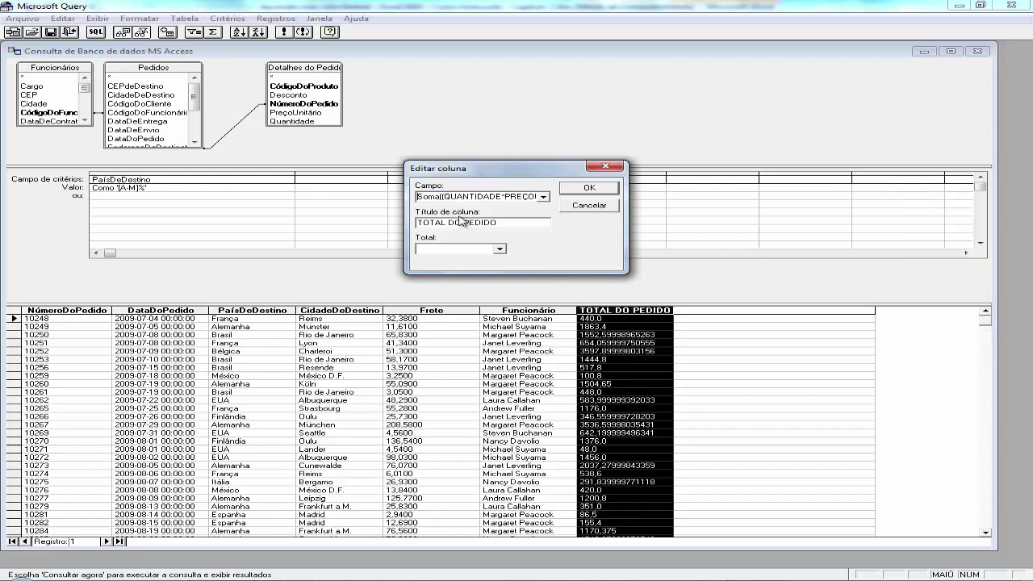
{"action": "left_click", "coordinate": [607, 206]}
{"action": "left_click", "coordinate": [611, 335]}
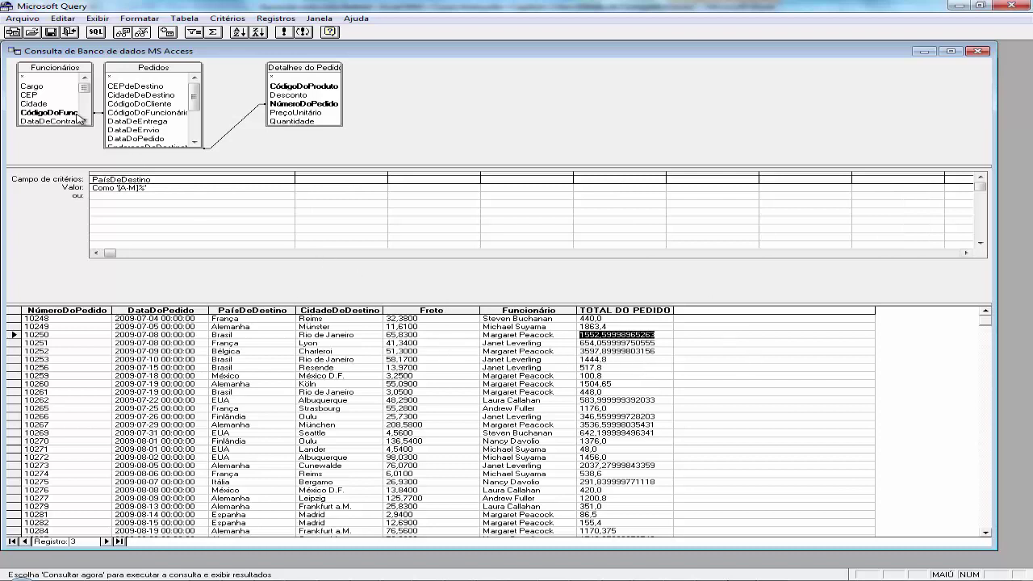
- Return the query data to Microsoft Excel and reduce the worksheet zoom to 100%
{"action": "left_click", "coordinate": [27, 20]}
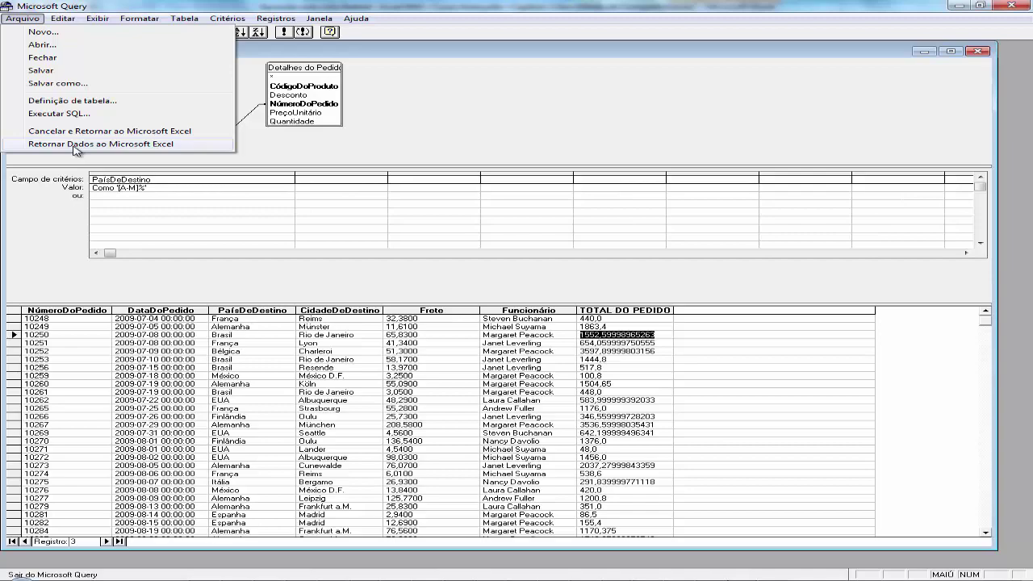
{"action": "left_click", "coordinate": [75, 146]}
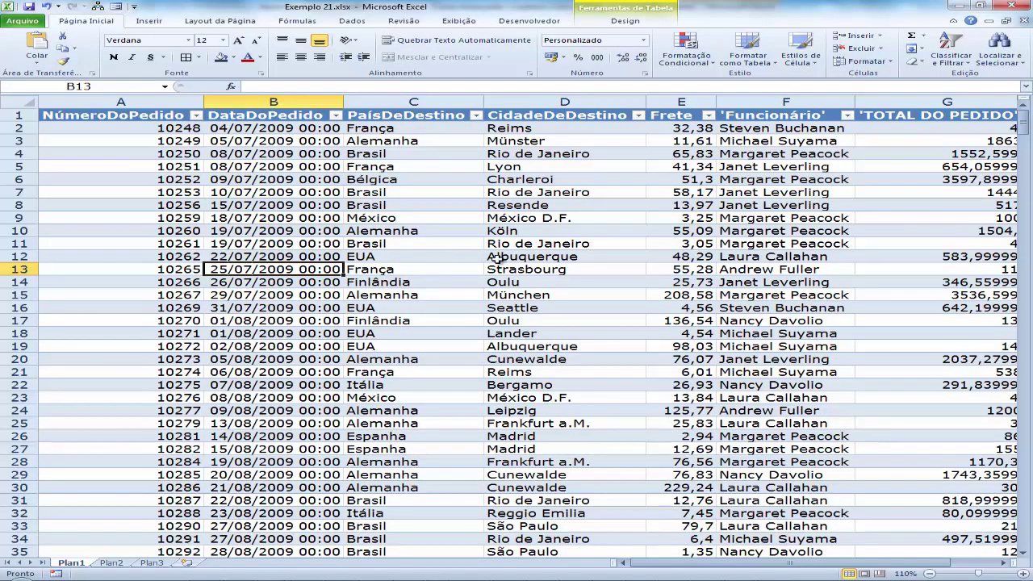
{"action": "left_click", "coordinate": [930, 574]}
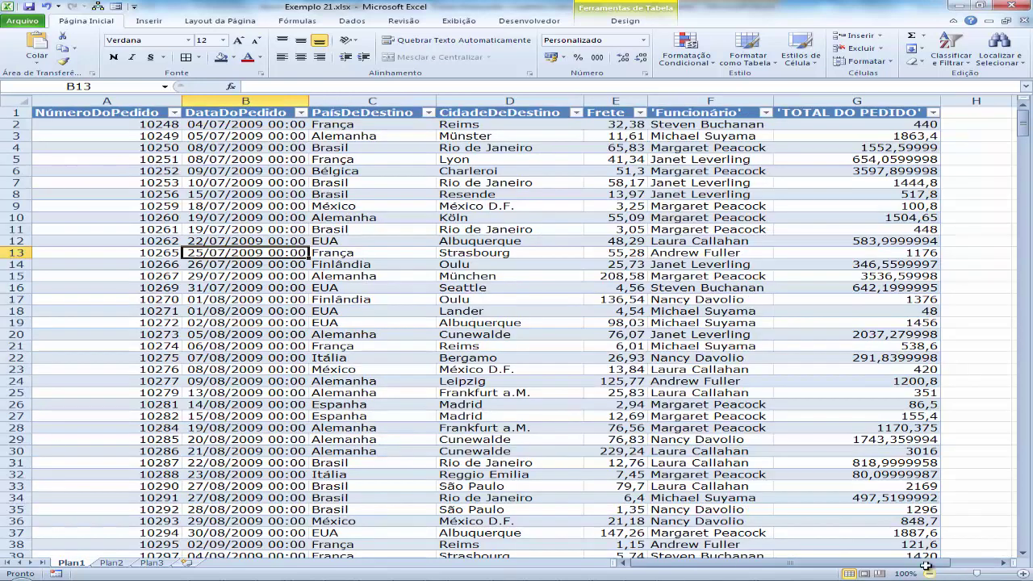
{"action": "left_click", "coordinate": [154, 127]}
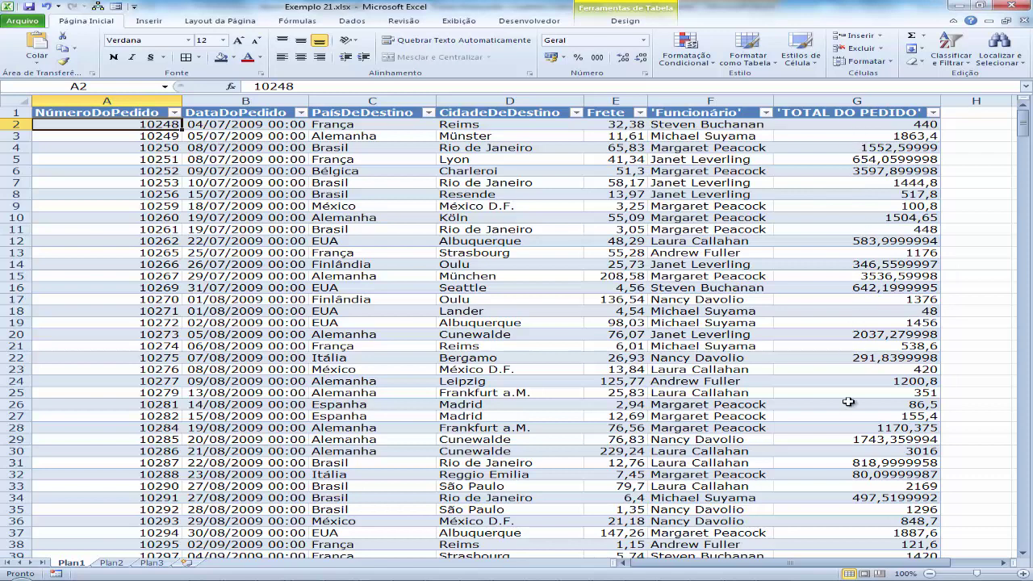
- Format the whole TOTAL DO PEDIDO column with the R$ accounting format, and look over the formatted totals
{"action": "left_click", "coordinate": [840, 103]}
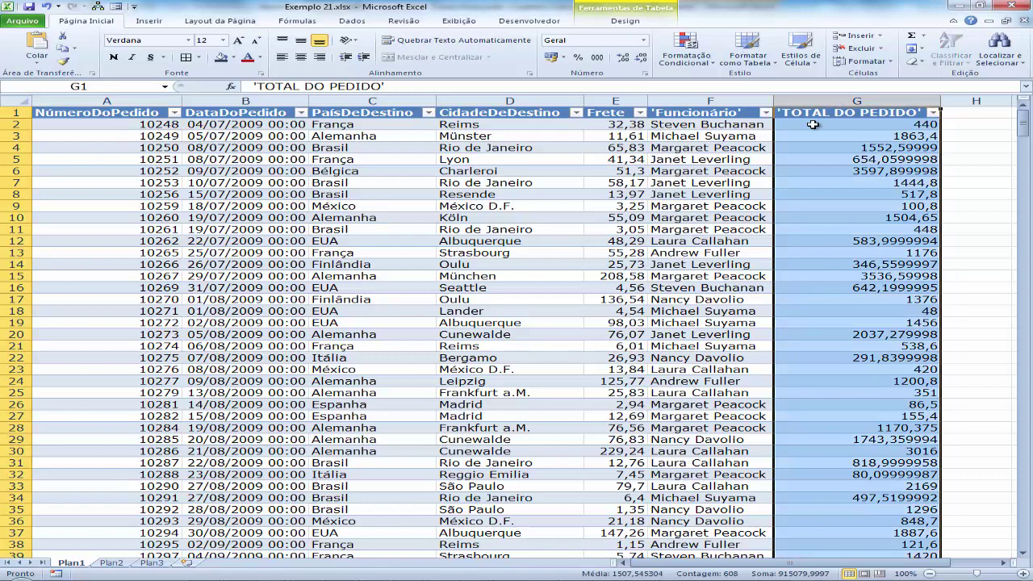
{"action": "left_click", "coordinate": [551, 58]}
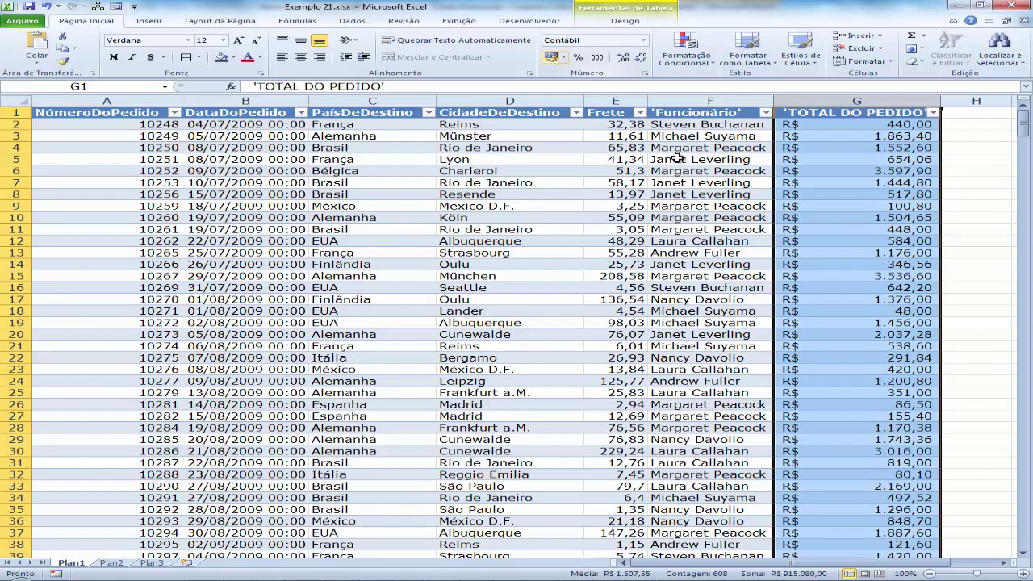
{"action": "left_click", "coordinate": [851, 248]}
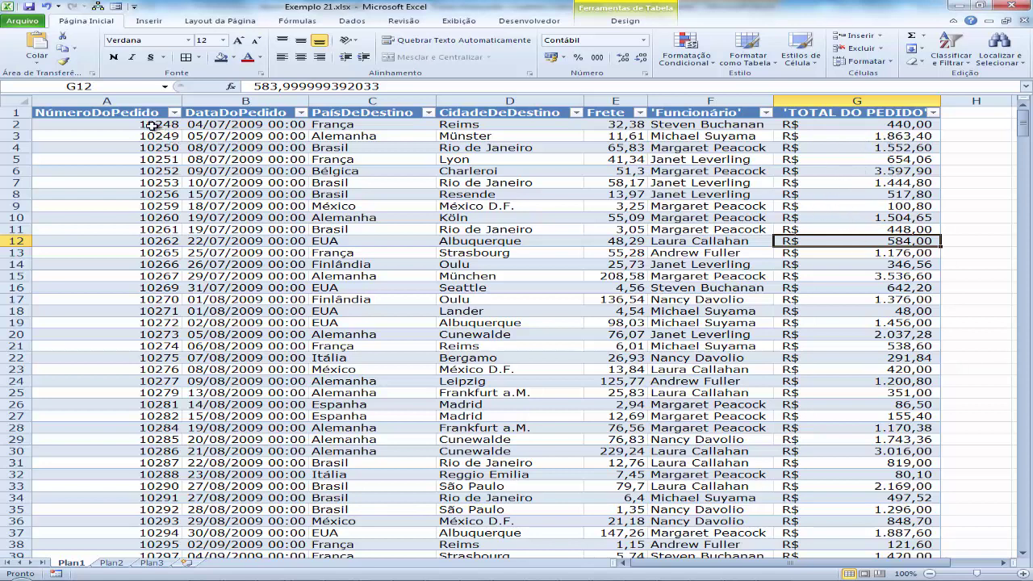
{"action": "left_click", "coordinate": [886, 123]}
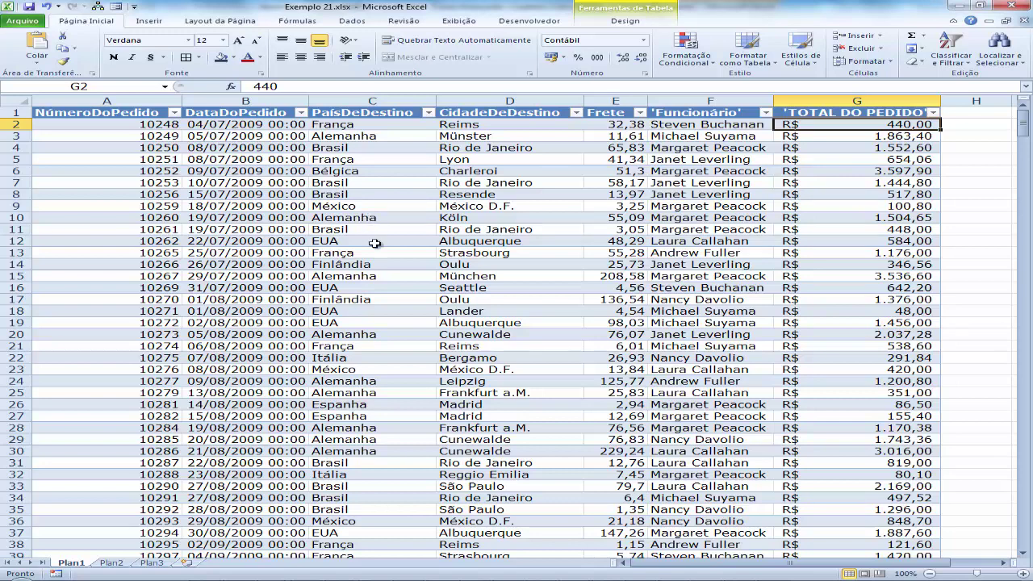
{"action": "left_click", "coordinate": [368, 138]}
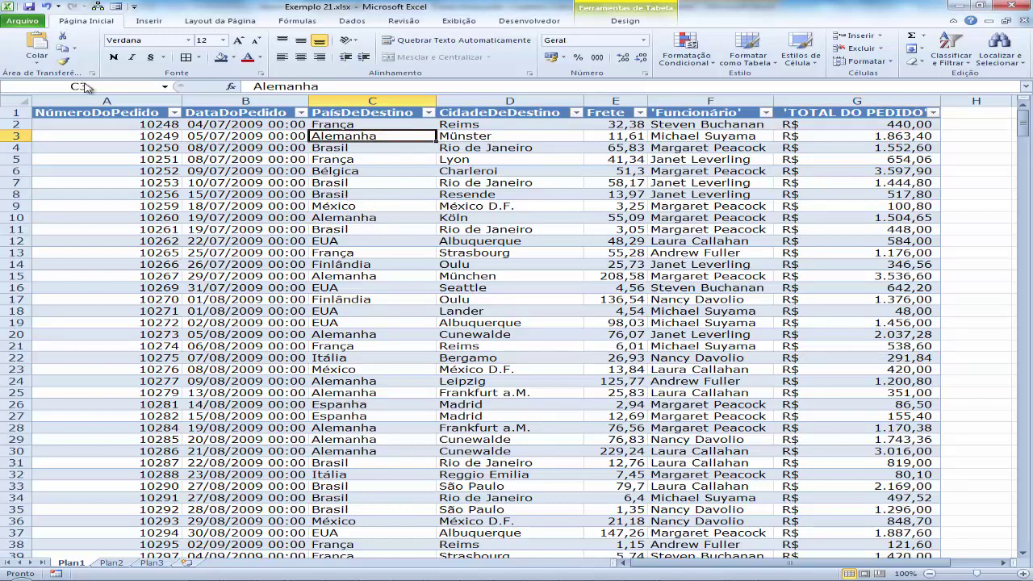
- Save the workbook under the new name Exemplo 22.xlsx in the same folder
{"action": "left_click", "coordinate": [25, 24]}
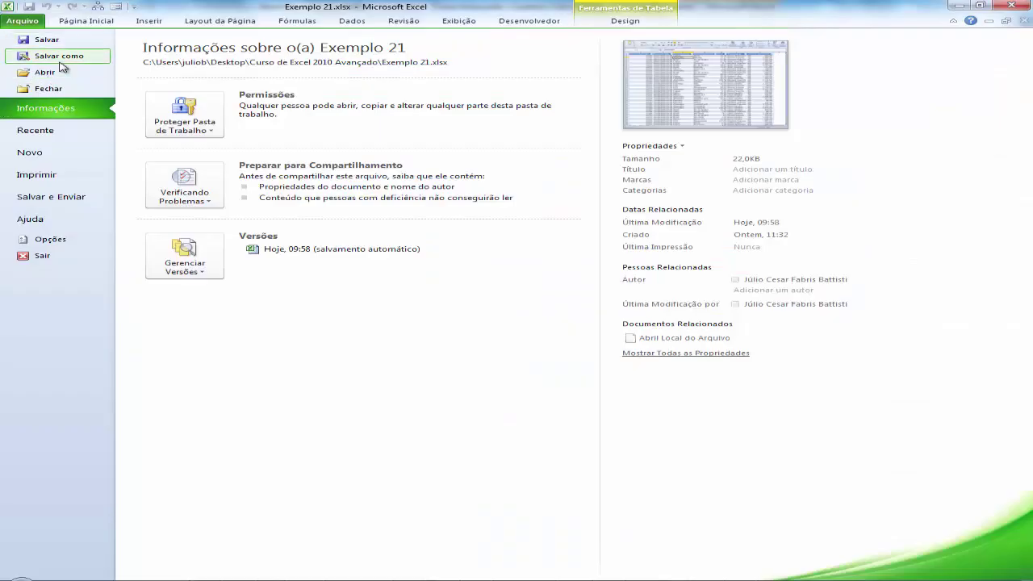
{"action": "key", "text": "Escape"}
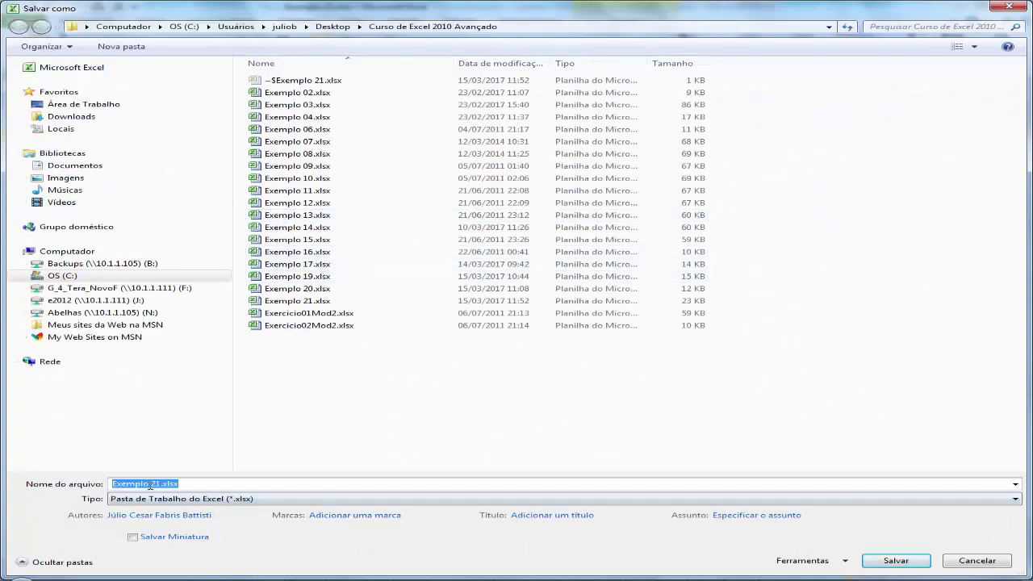
{"action": "key", "text": "Right"}
{"action": "key", "text": "Left"}
{"action": "key", "text": "Left"}
{"action": "key", "text": "Left"}
{"action": "key", "text": "Left"}
{"action": "key", "text": "Left"}
{"action": "key", "text": "BackSpace"}
{"action": "type", "text": "2"}
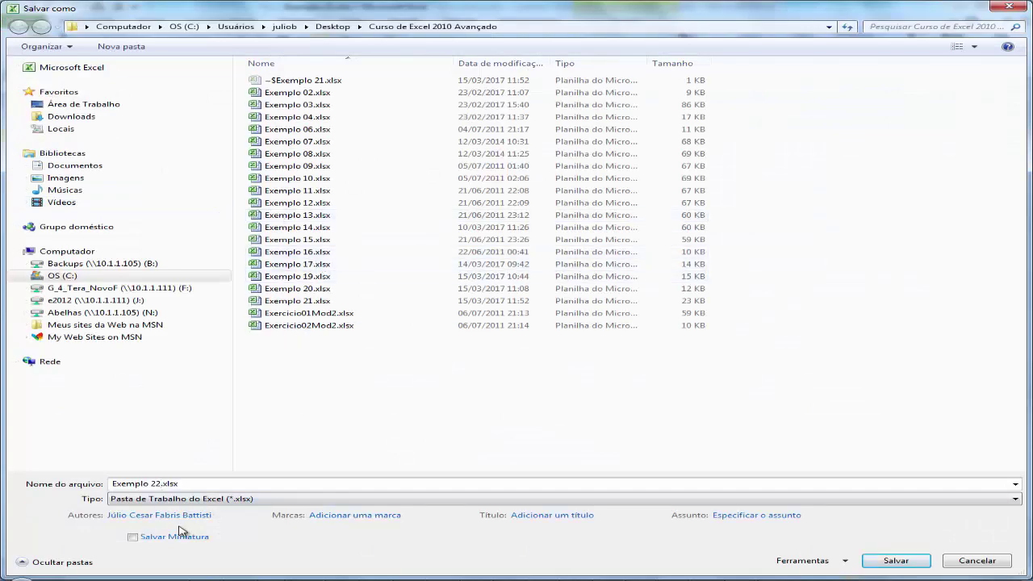
{"action": "left_click", "coordinate": [907, 559]}
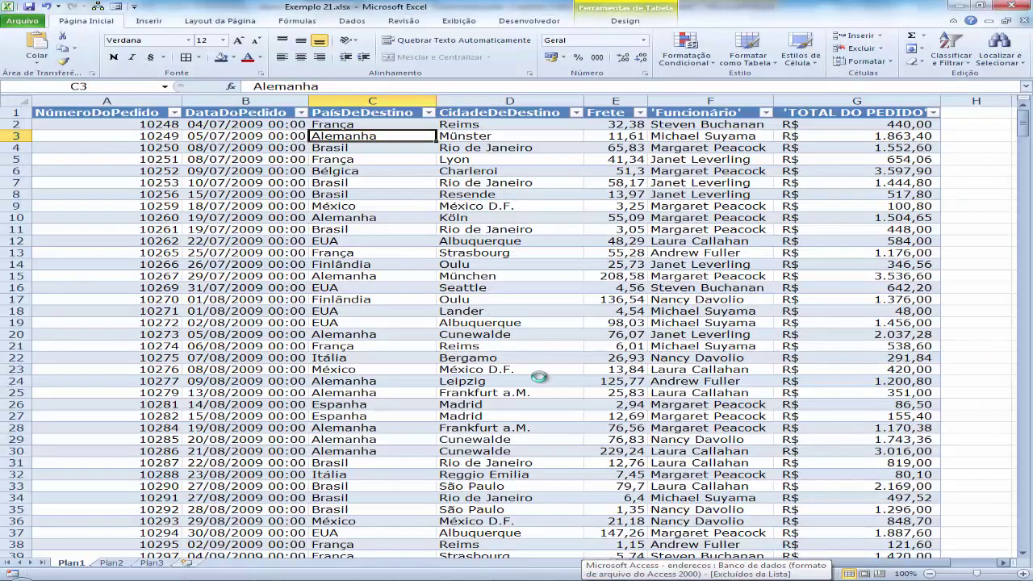